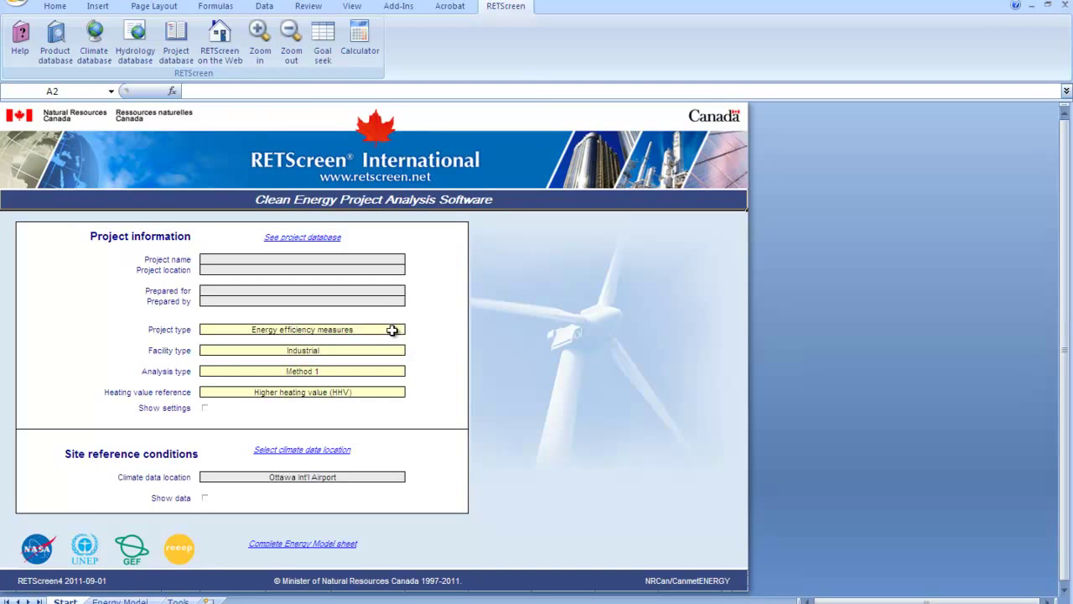
# Step: On the Start sheet choose Heating, Solar water heater and Method 2, then go to Energy Model
pyautogui.click(400, 334)
pyautogui.click(410, 331)
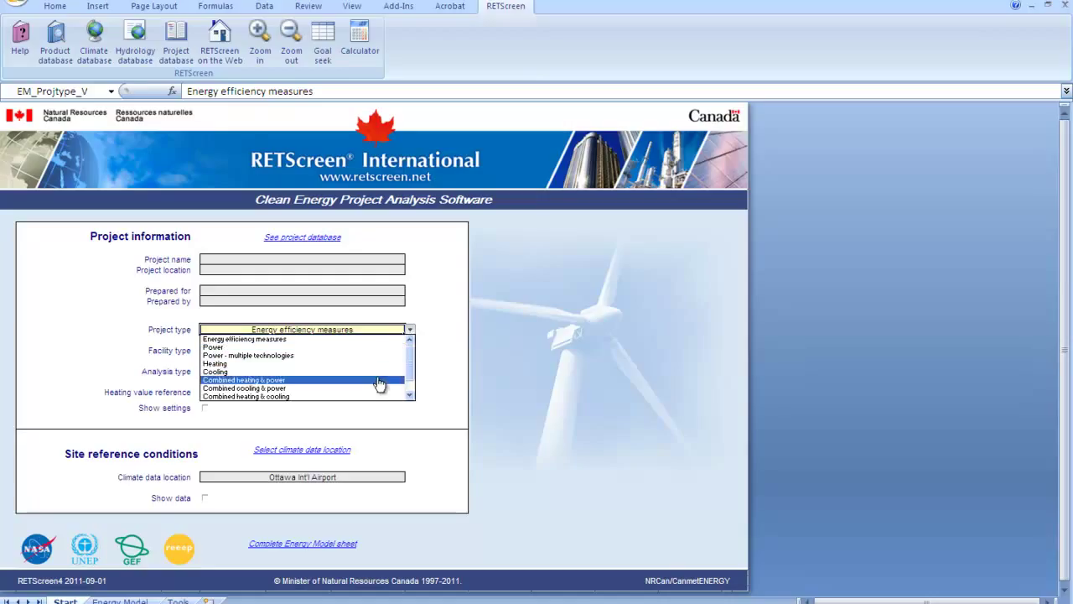
pyautogui.click(386, 365)
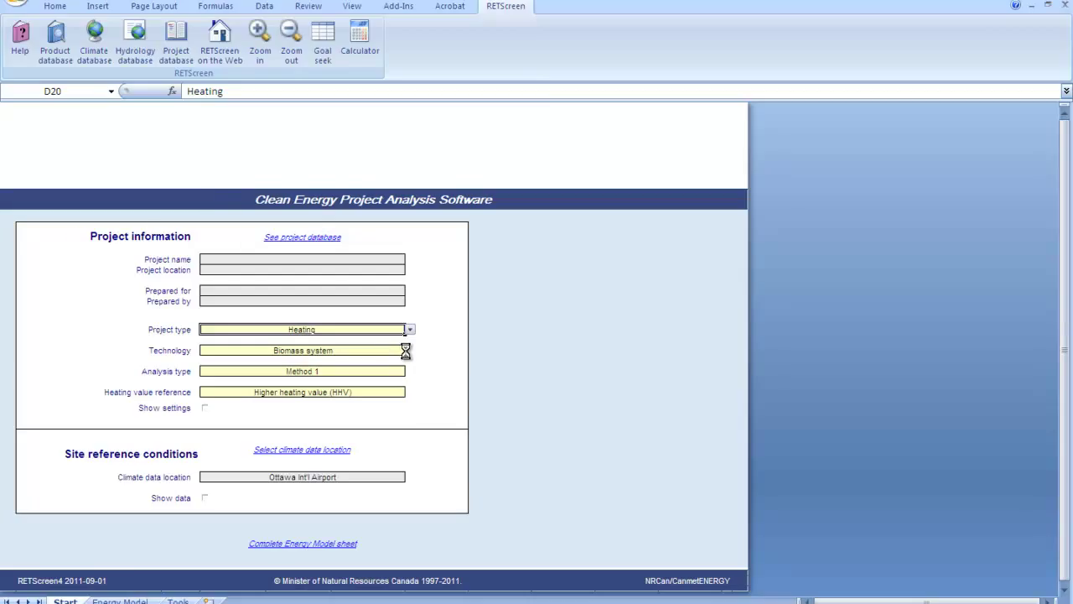
pyautogui.click(402, 350)
pyautogui.click(410, 353)
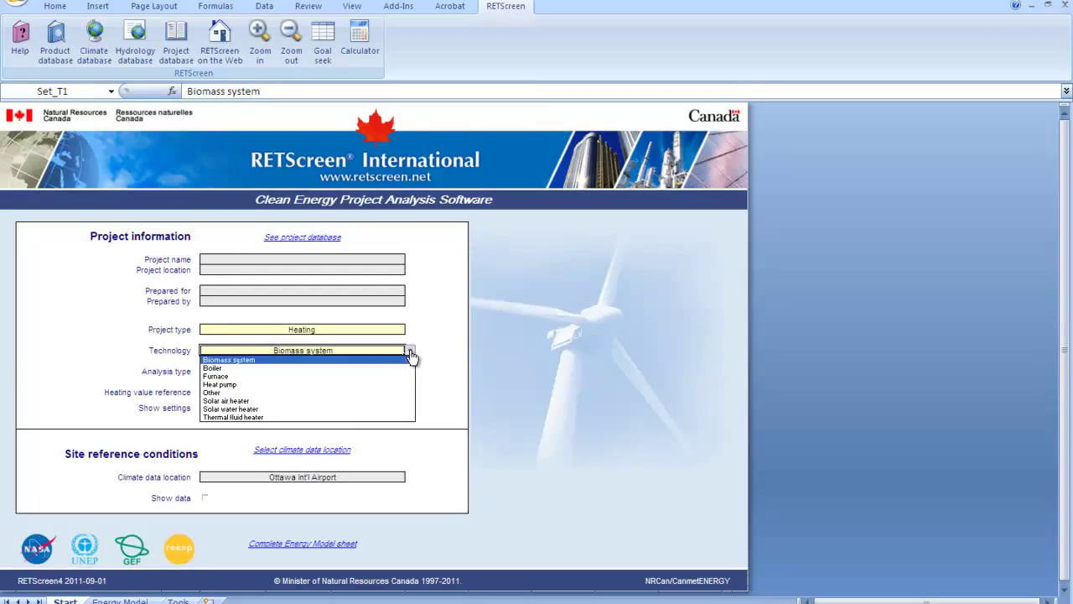
pyautogui.click(408, 408)
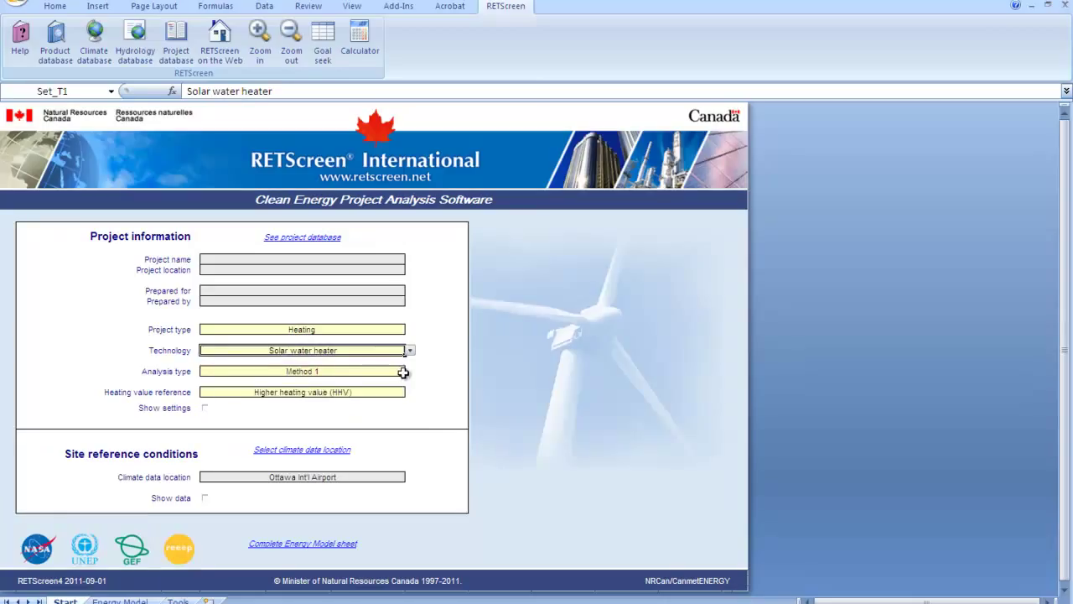
pyautogui.click(404, 372)
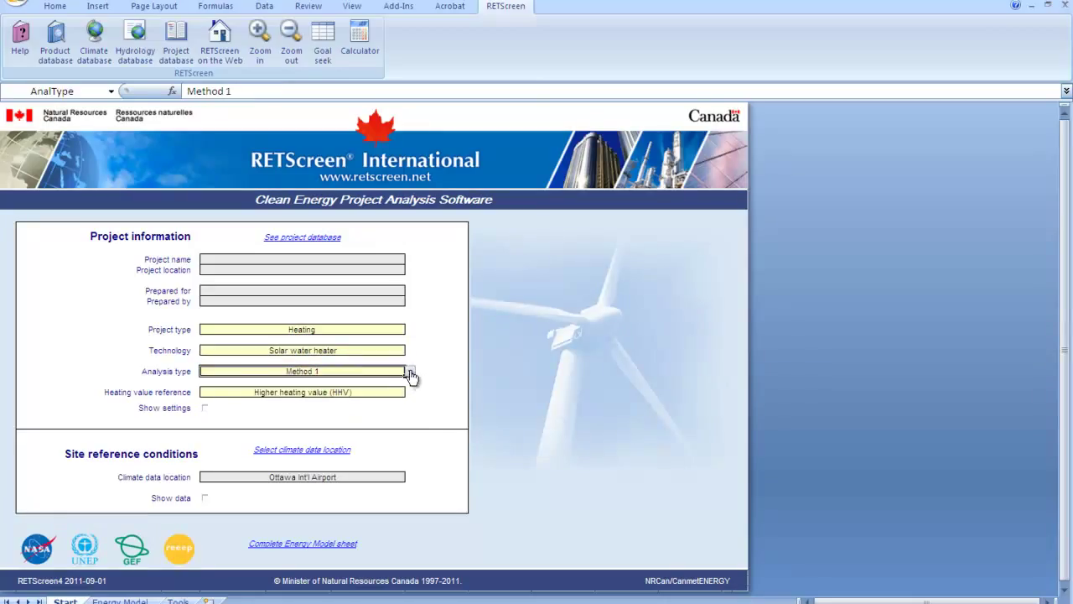
pyautogui.click(410, 371)
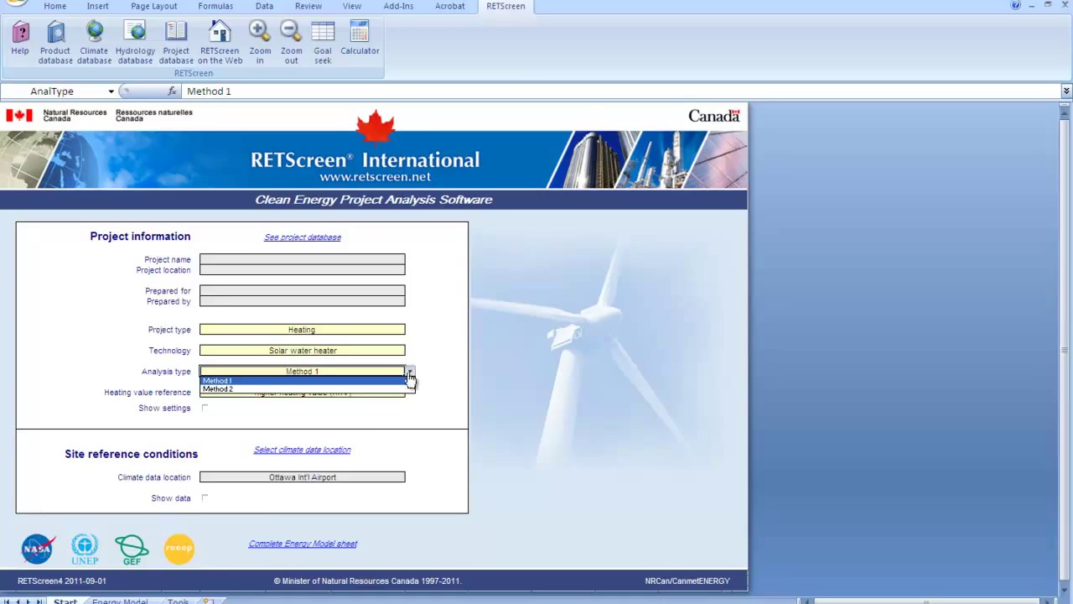
pyautogui.click(262, 389)
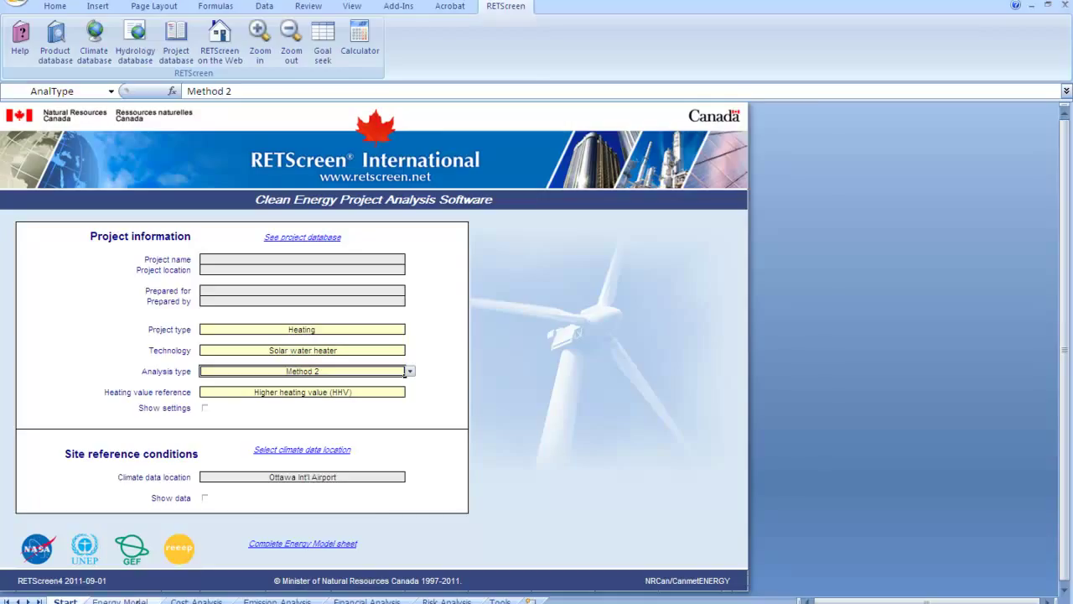
pyautogui.click(125, 600)
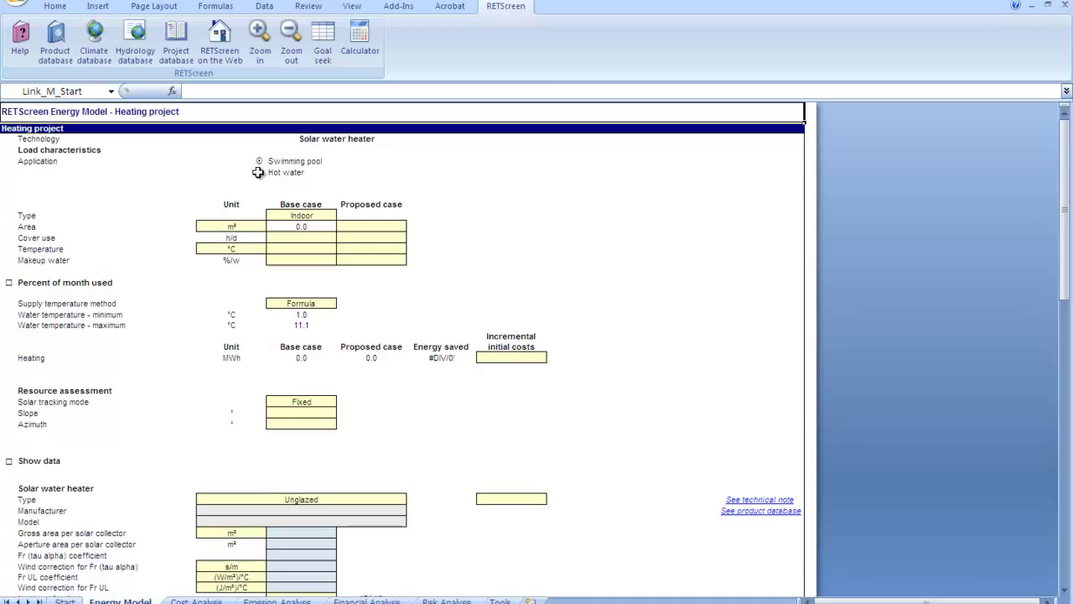
# Step: Select Hot water as the application and House as the load type
pyautogui.click(258, 172)
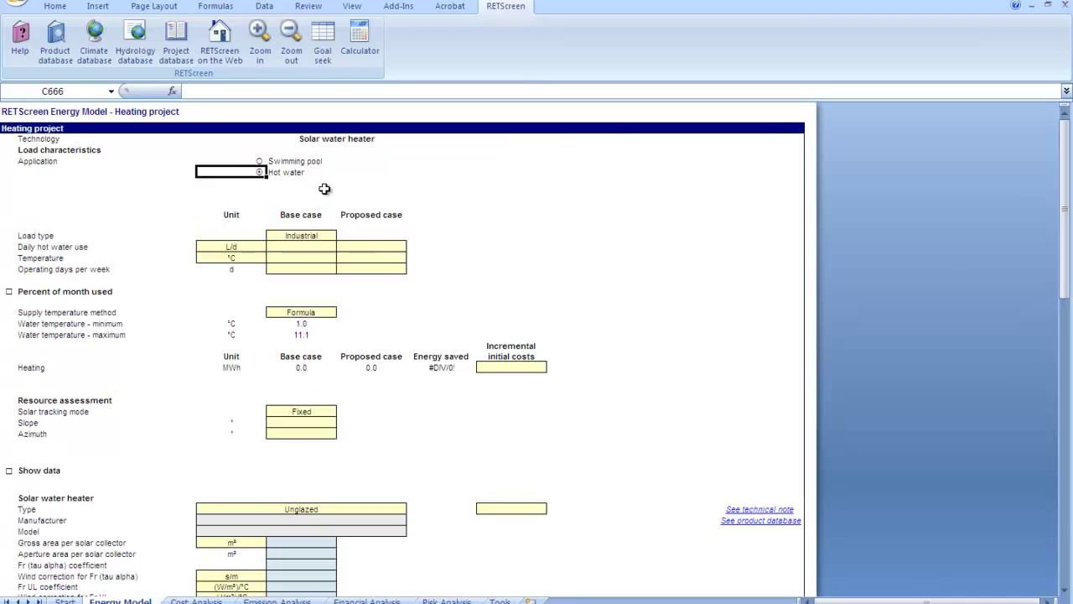
pyautogui.click(332, 234)
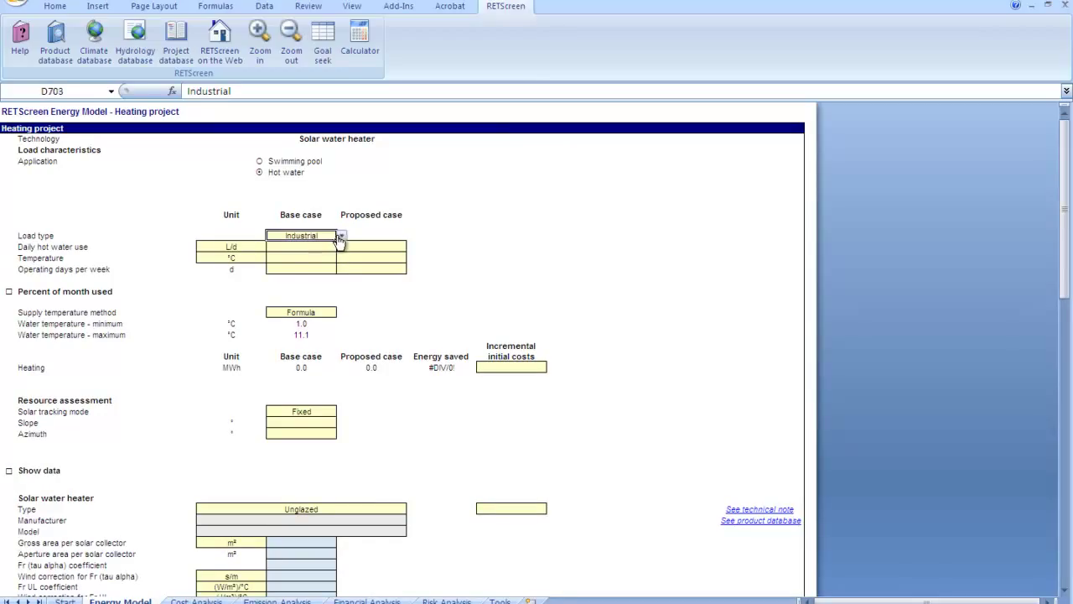
pyautogui.click(340, 238)
pyautogui.click(342, 268)
pyautogui.scroll(1, 342, 268)
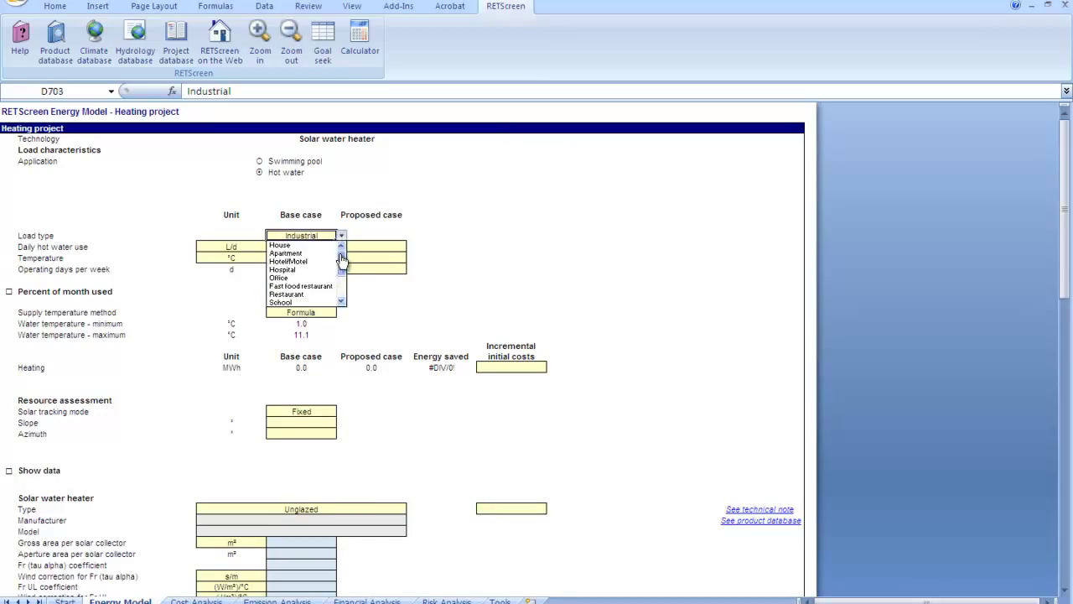
pyautogui.click(312, 250)
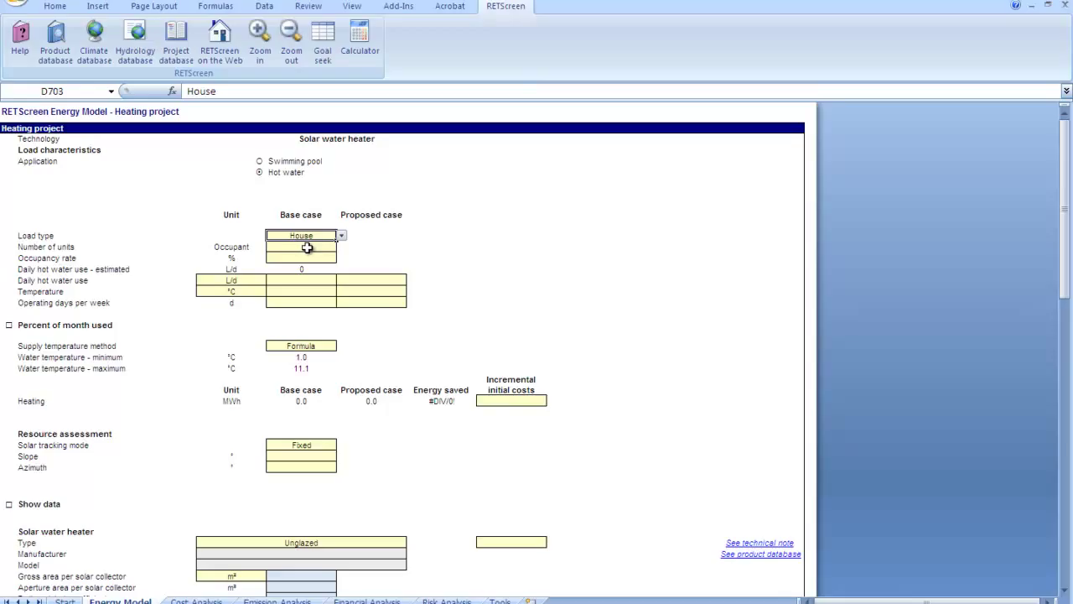
# Step: Enter 3 occupants and a 100% occupancy rate
pyautogui.click(307, 247)
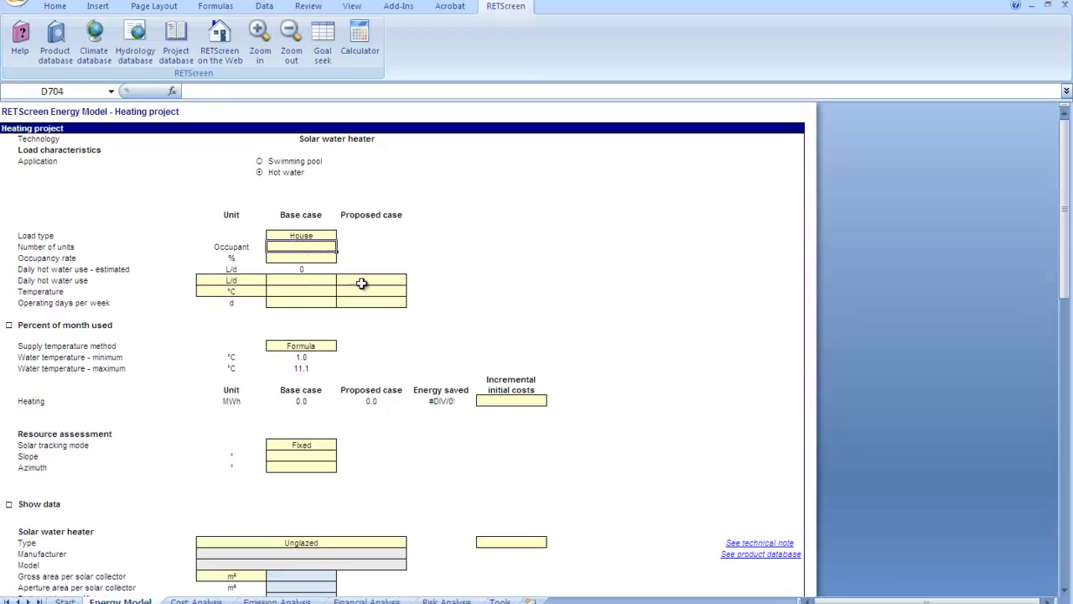
pyautogui.write('3')
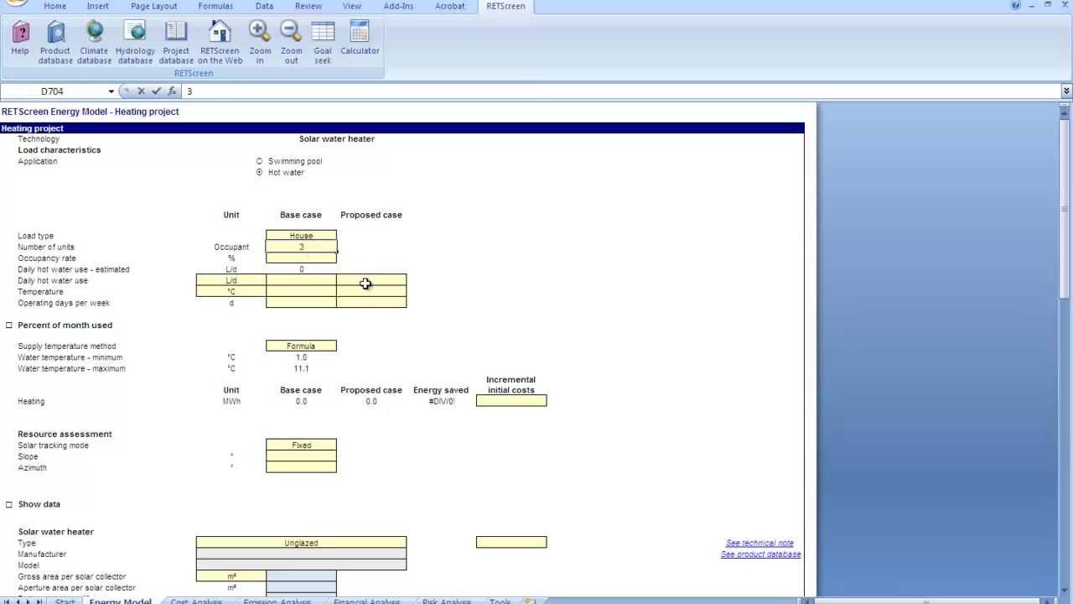
pyautogui.click(306, 259)
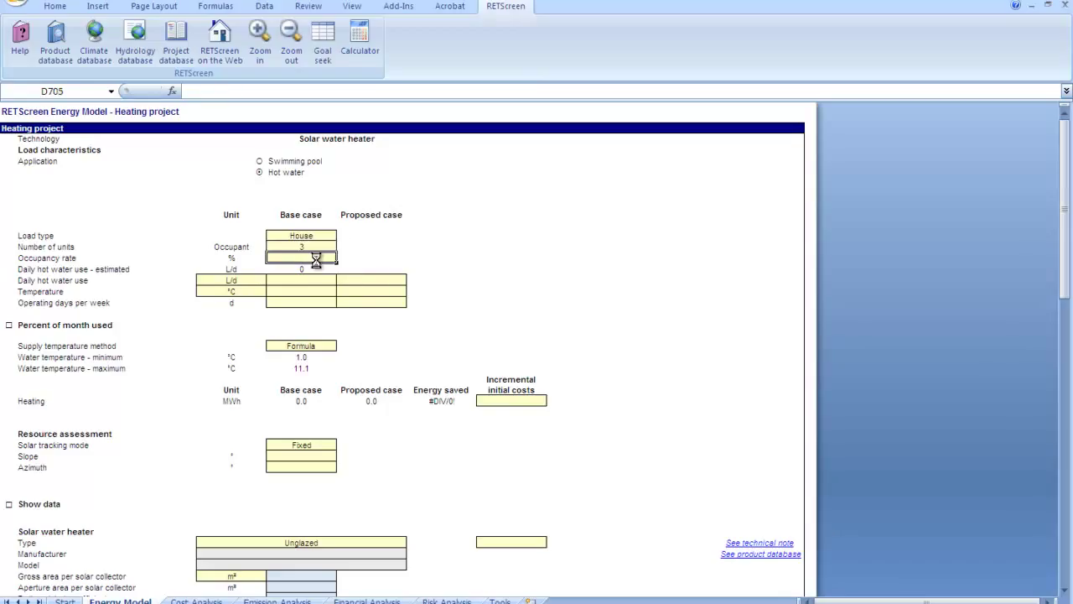
pyautogui.write('100')
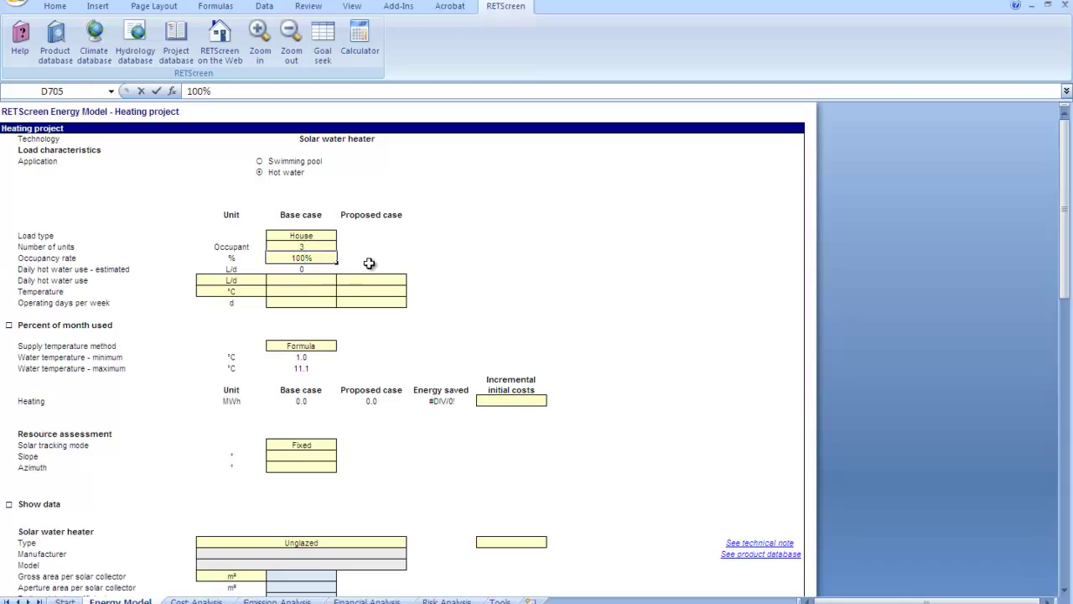
pyautogui.press('Return')
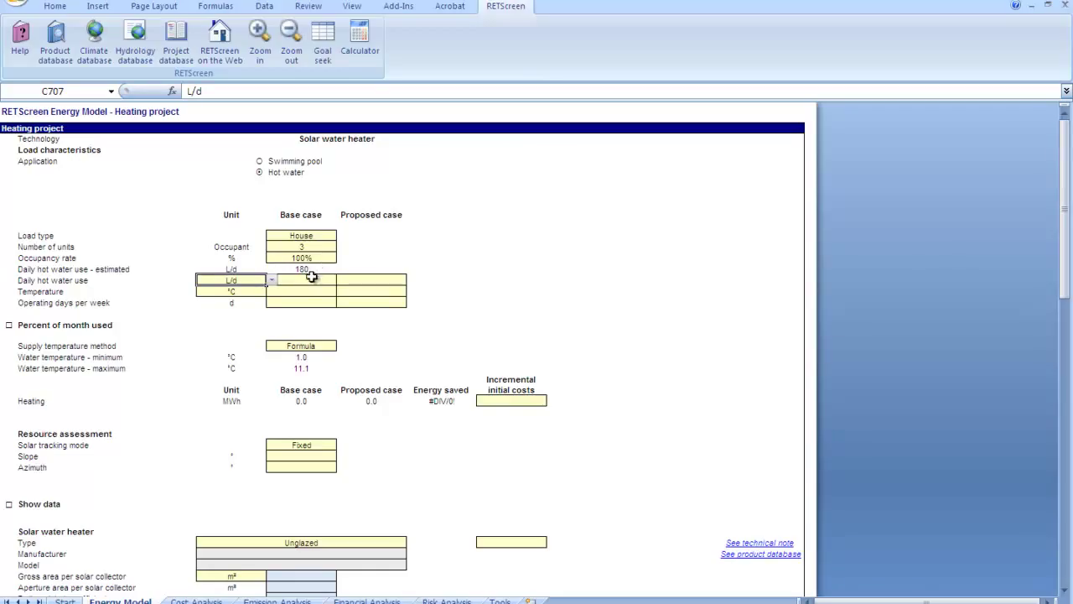
# Step: Enter 180 L/d daily hot water use for the base and proposed cases
pyautogui.click(311, 280)
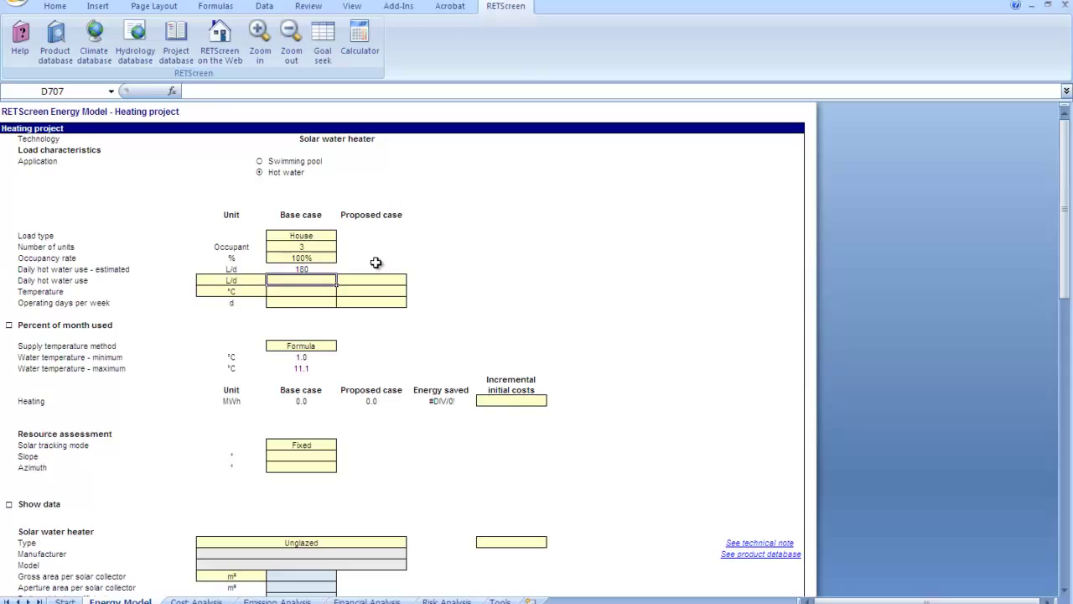
pyautogui.write('180')
pyautogui.click(376, 281)
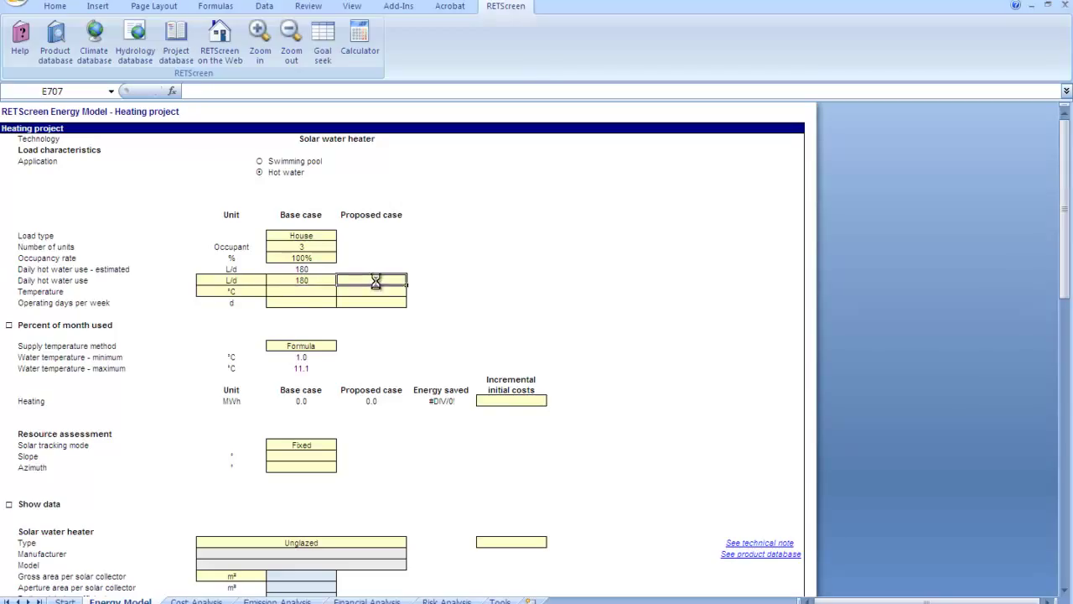
pyautogui.write('180')
pyautogui.click(316, 291)
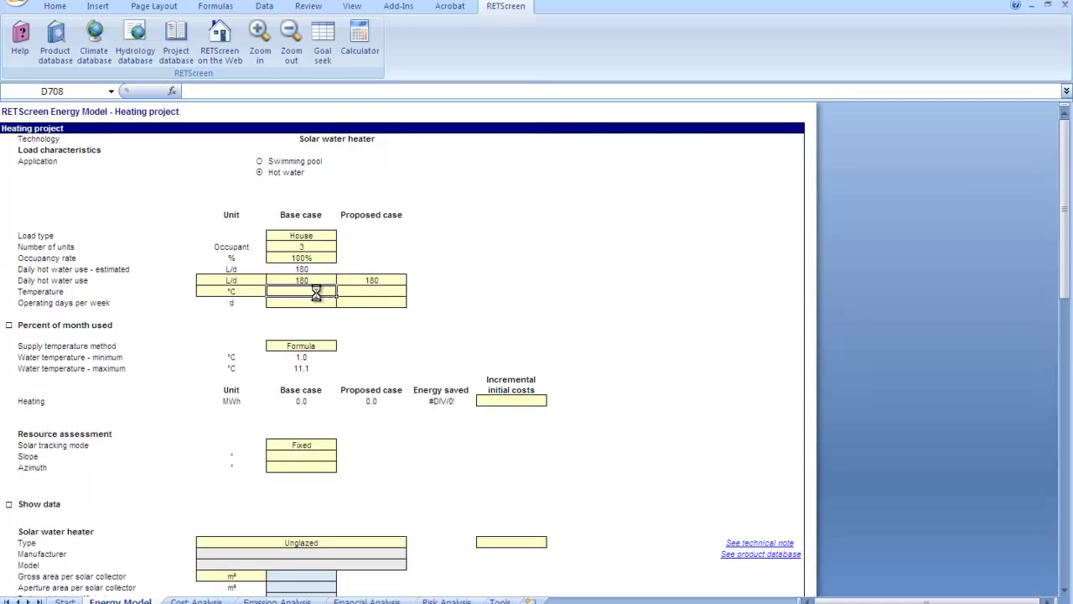
# Step: Set hot water temperature to 55 °C and 7 operating days per week for both cases
pyautogui.write('55')
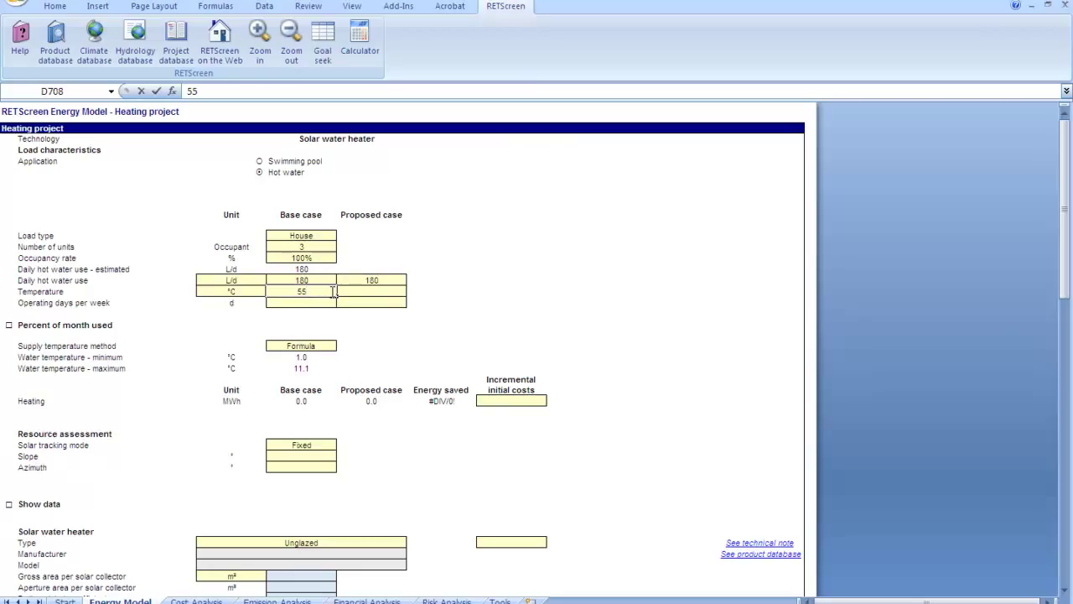
pyautogui.press('Tab')
pyautogui.write('555')
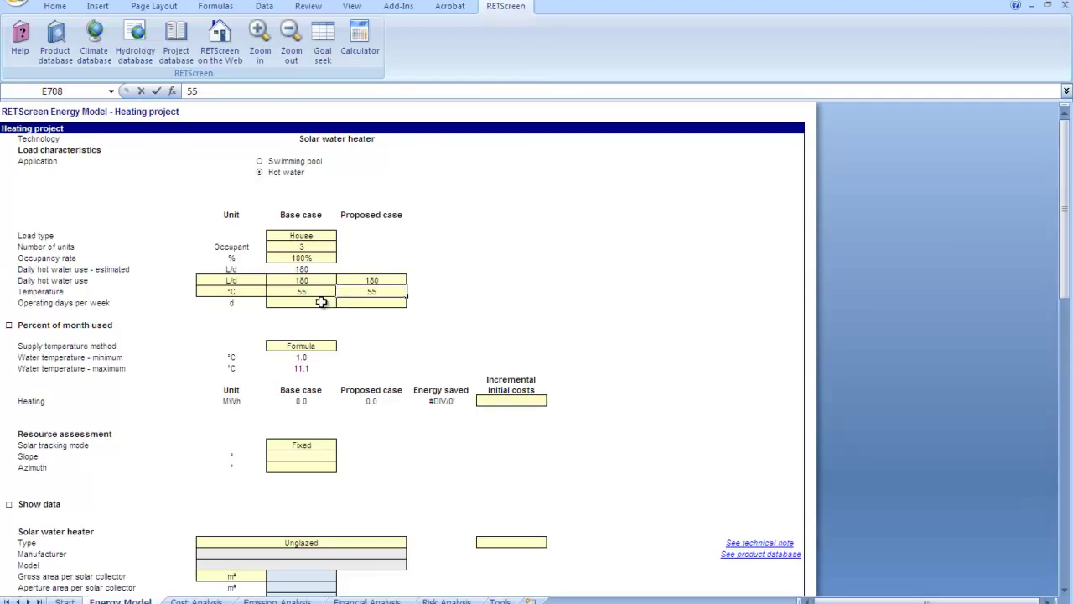
pyautogui.click(321, 304)
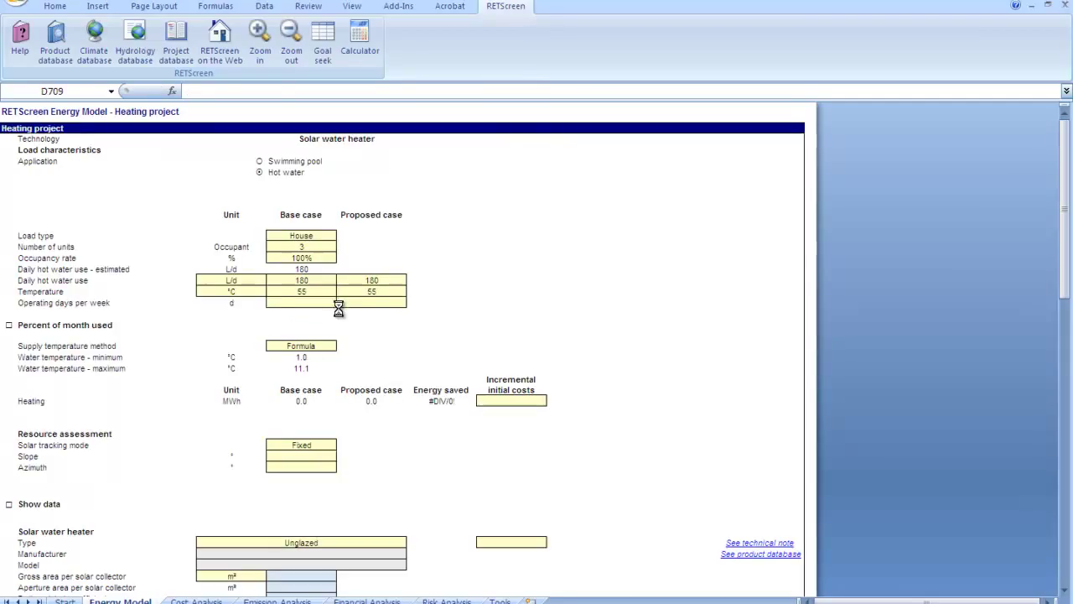
pyautogui.write('7')
pyautogui.click(369, 305)
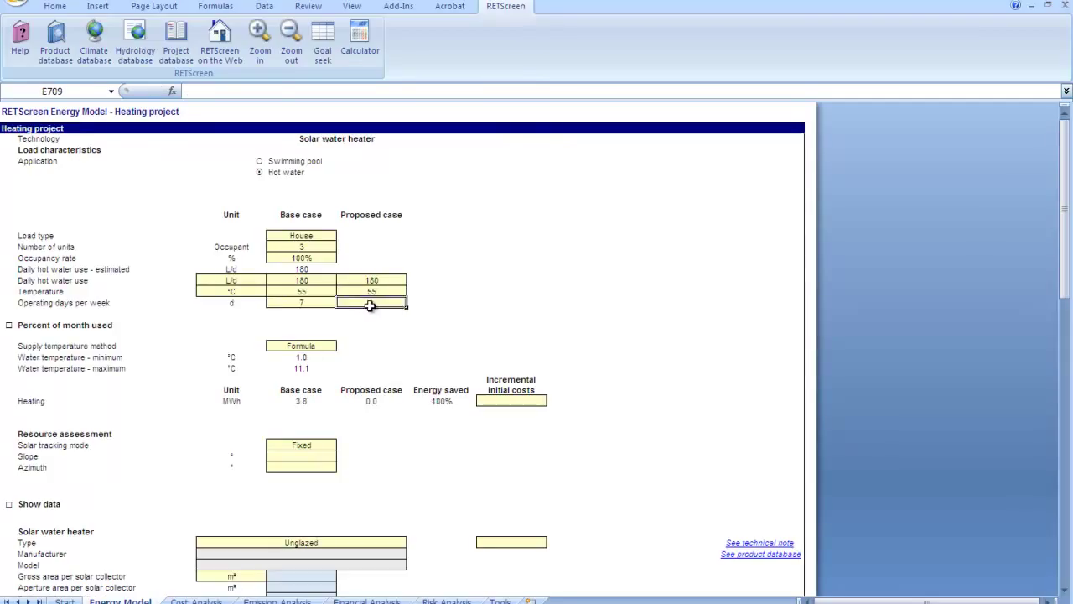
pyautogui.write('7')
pyautogui.click(334, 346)
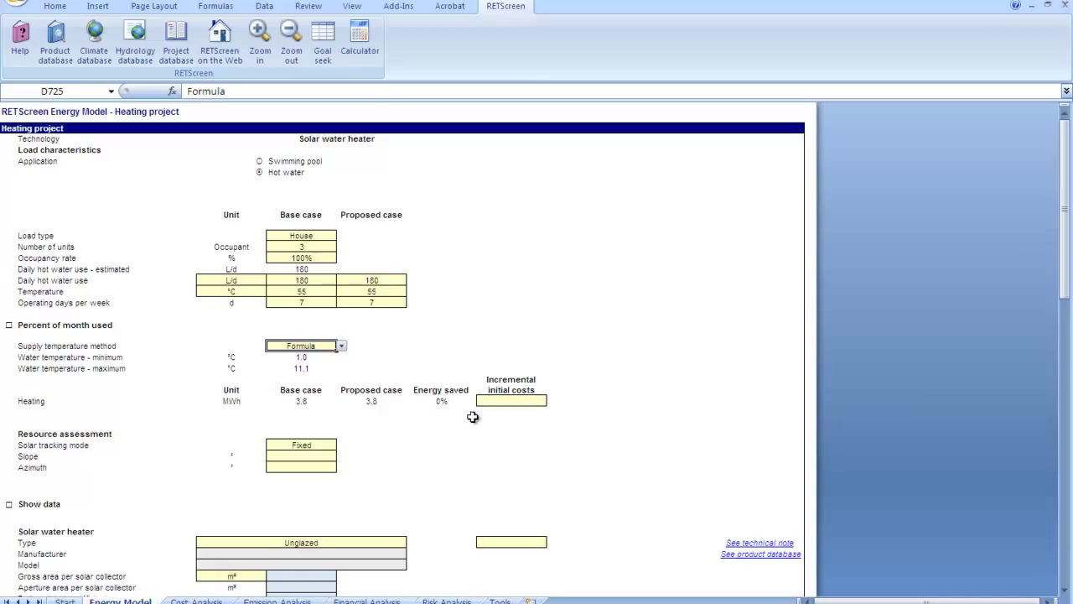
# Step: Scroll down the Energy Model sheet to review the 3.8 MWh heating results
pyautogui.scroll(-1, 462, 417)
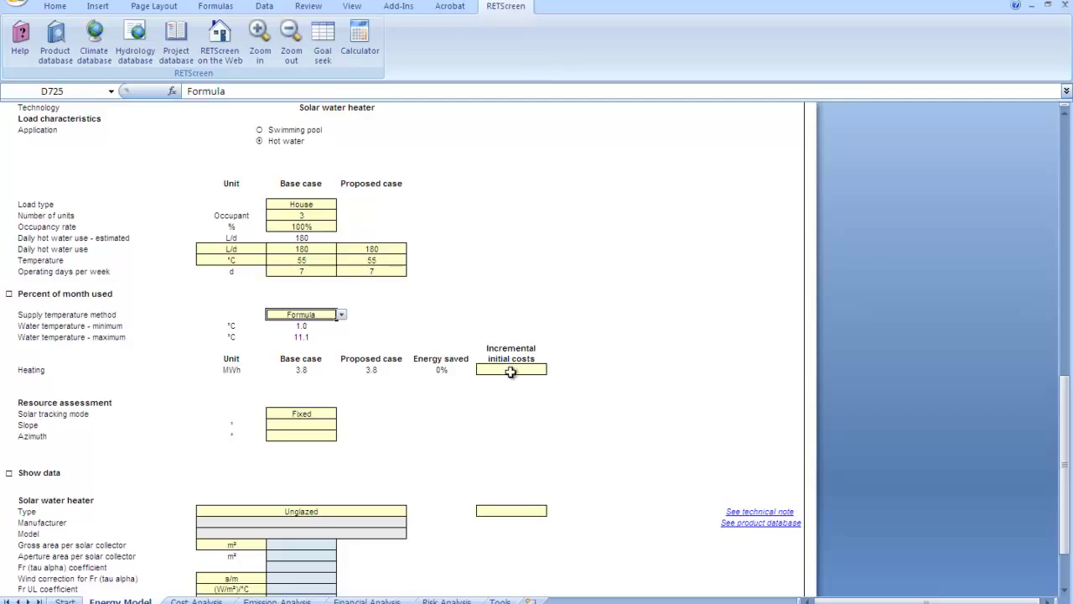
# Step: Enter $5,000 as the incremental initial costs for heating
pyautogui.click(511, 369)
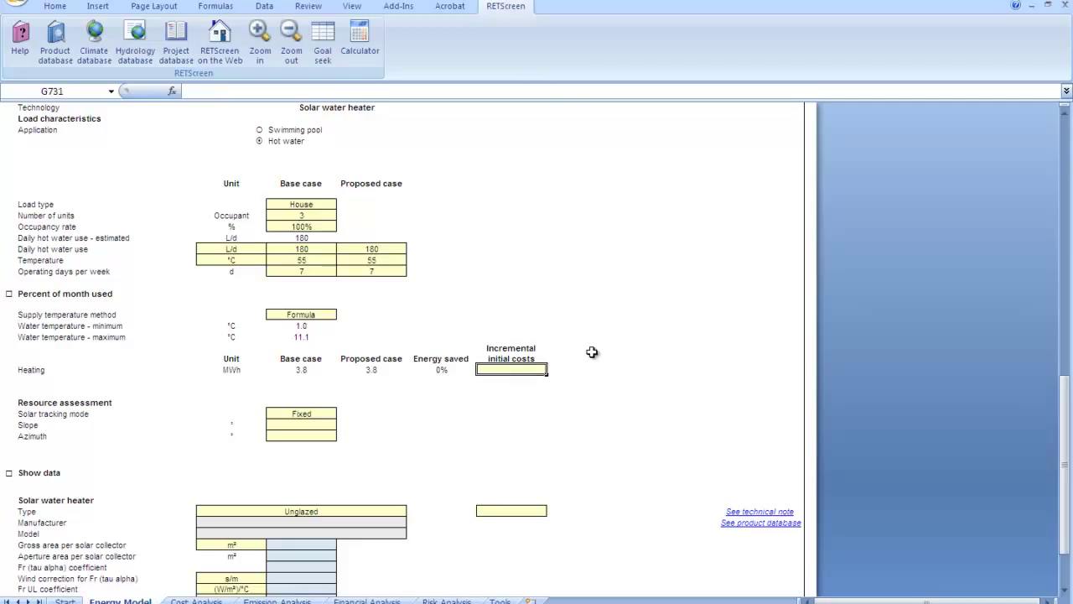
pyautogui.write('5000')
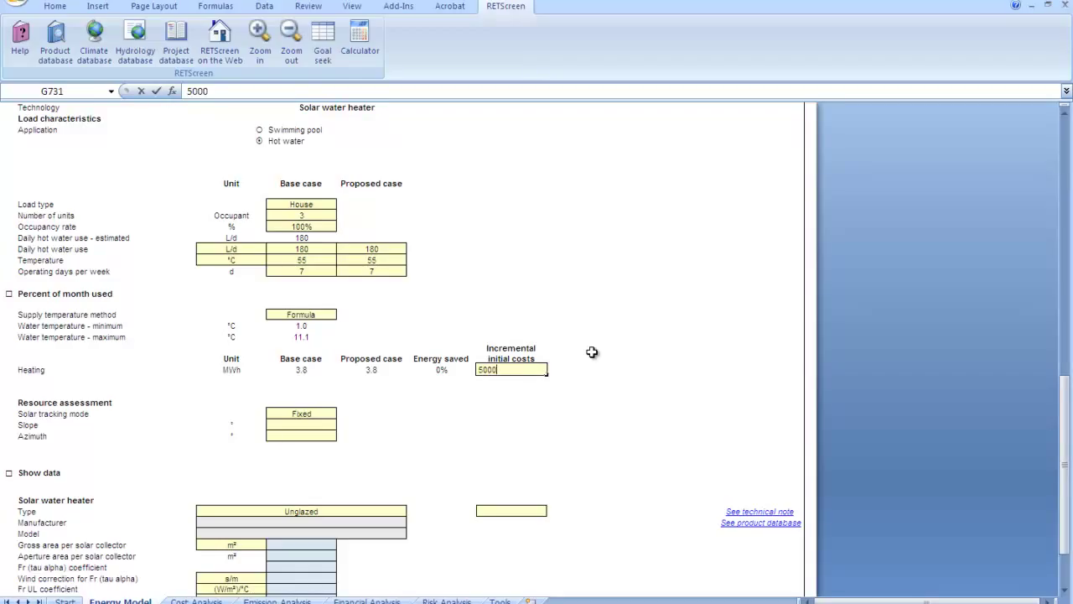
pyautogui.press('Return')
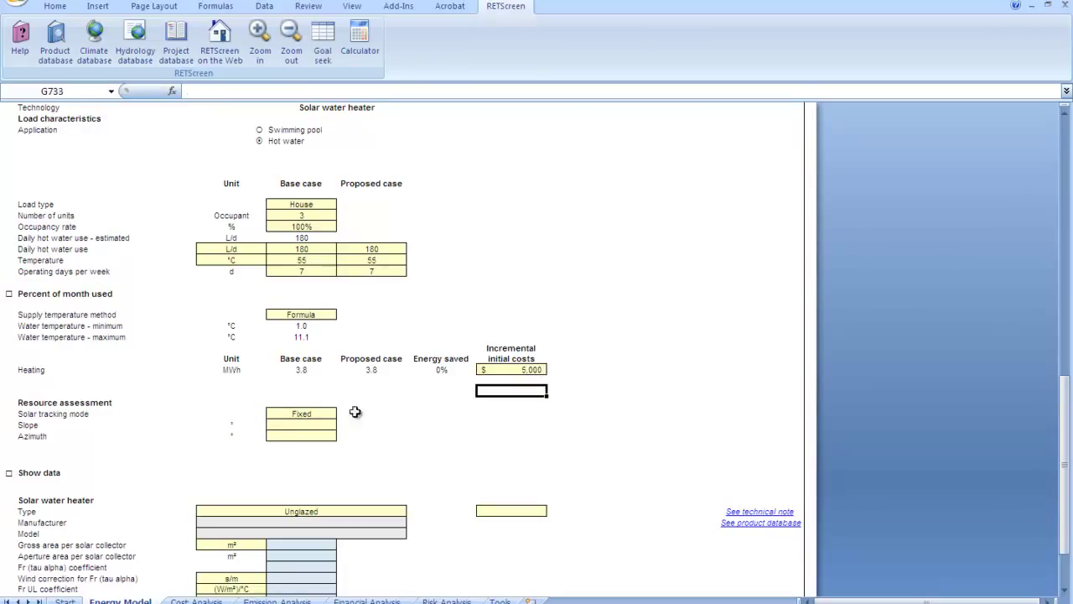
# Step: Set the collector slope to 45° and the azimuth to 0°
pyautogui.scroll(-1, 356, 412)
pyautogui.click(292, 392)
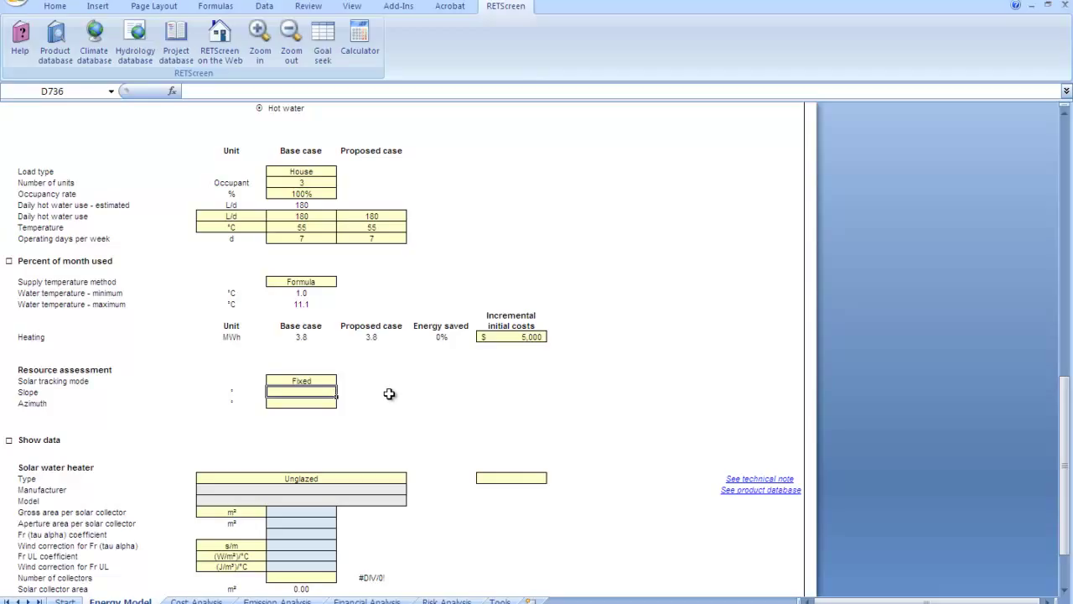
pyautogui.write('45')
pyautogui.click(322, 407)
pyautogui.write('0')
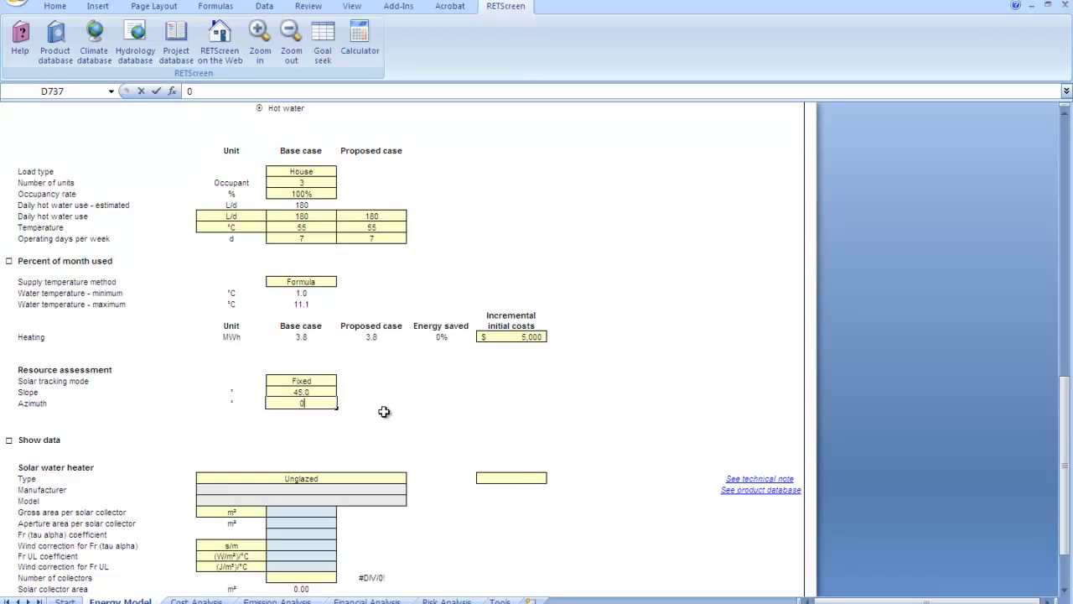
pyautogui.click(394, 412)
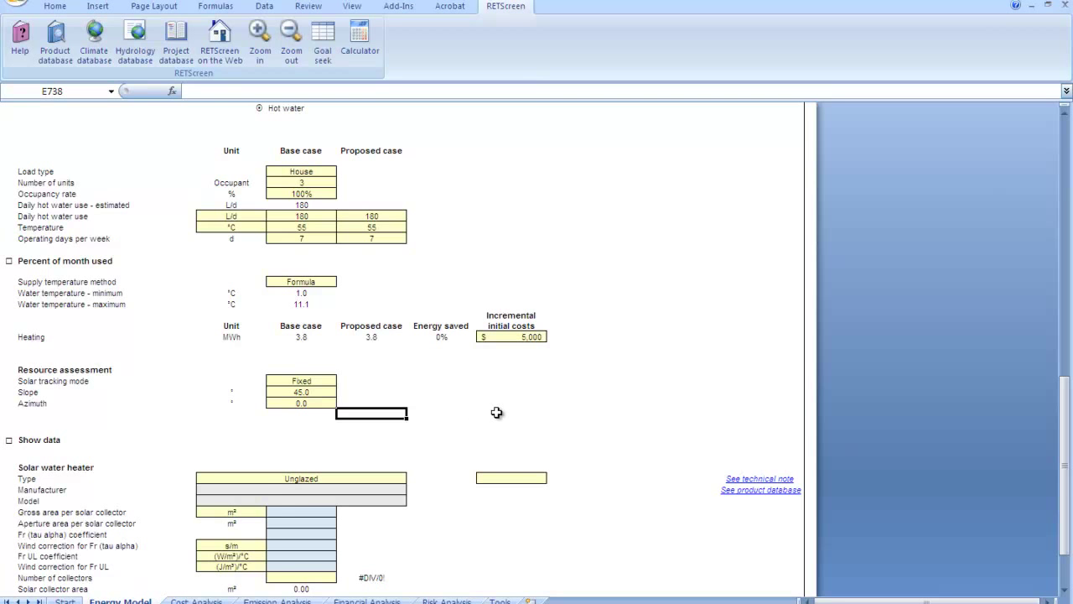
pyautogui.scroll(-3, 497, 412)
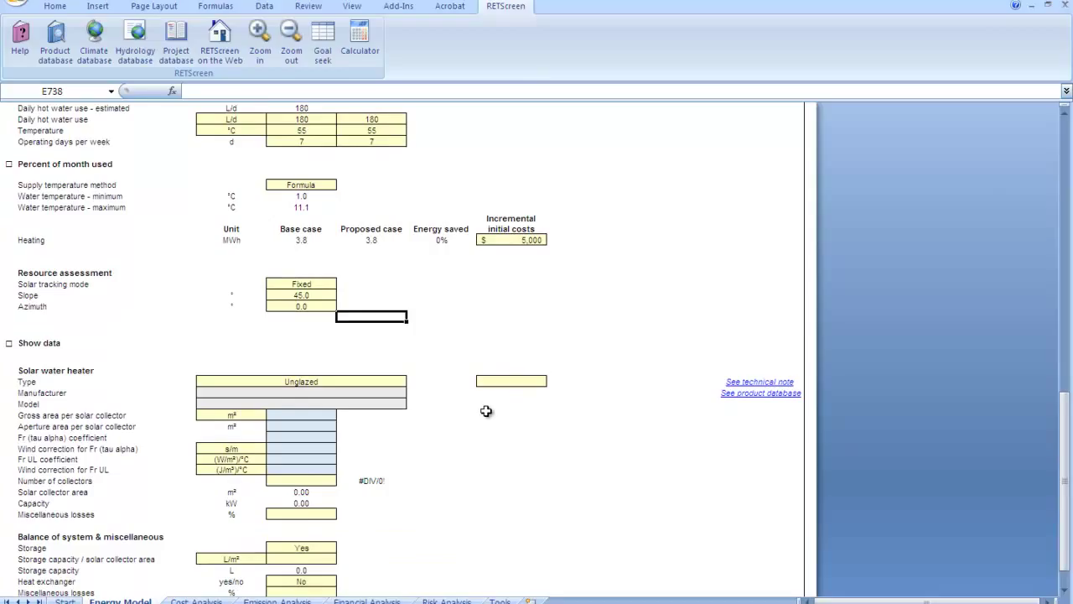
pyautogui.scroll(-1, 487, 411)
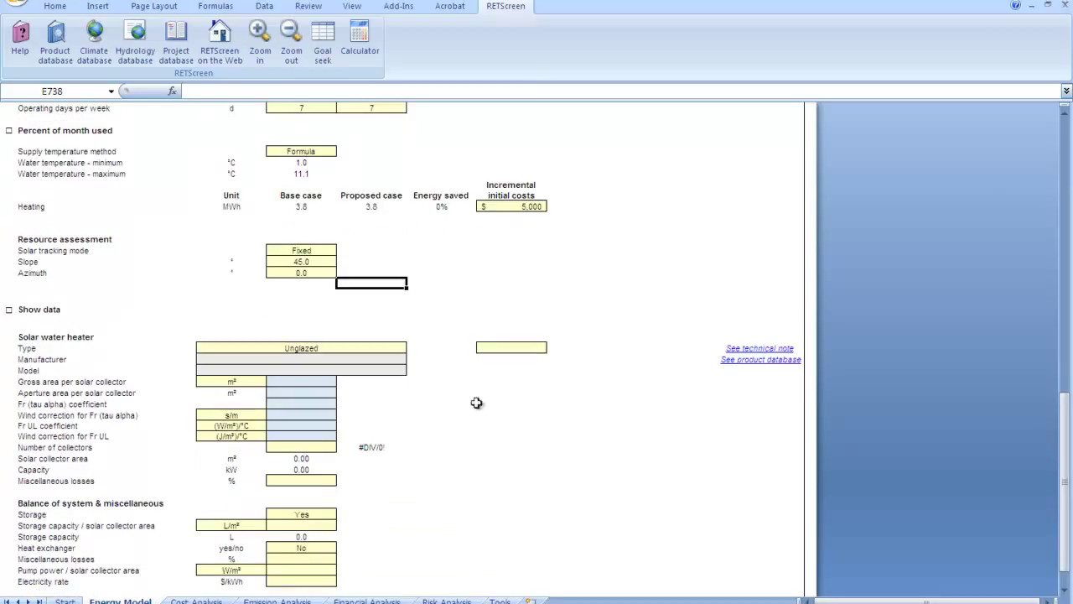
# Step: Switch the solar water heater collector type to Glazed
pyautogui.click(395, 348)
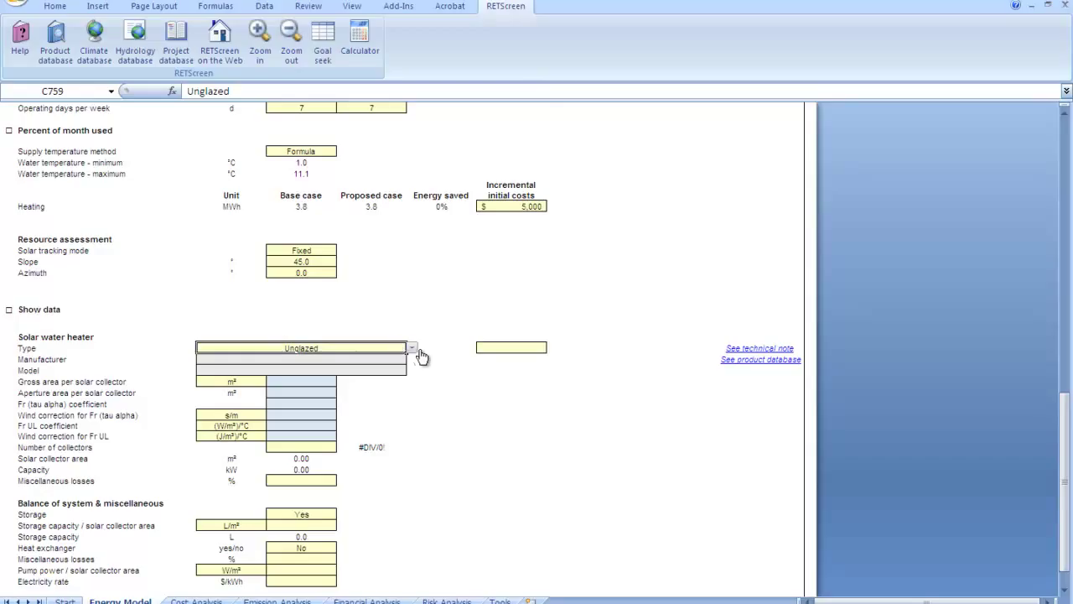
pyautogui.click(412, 348)
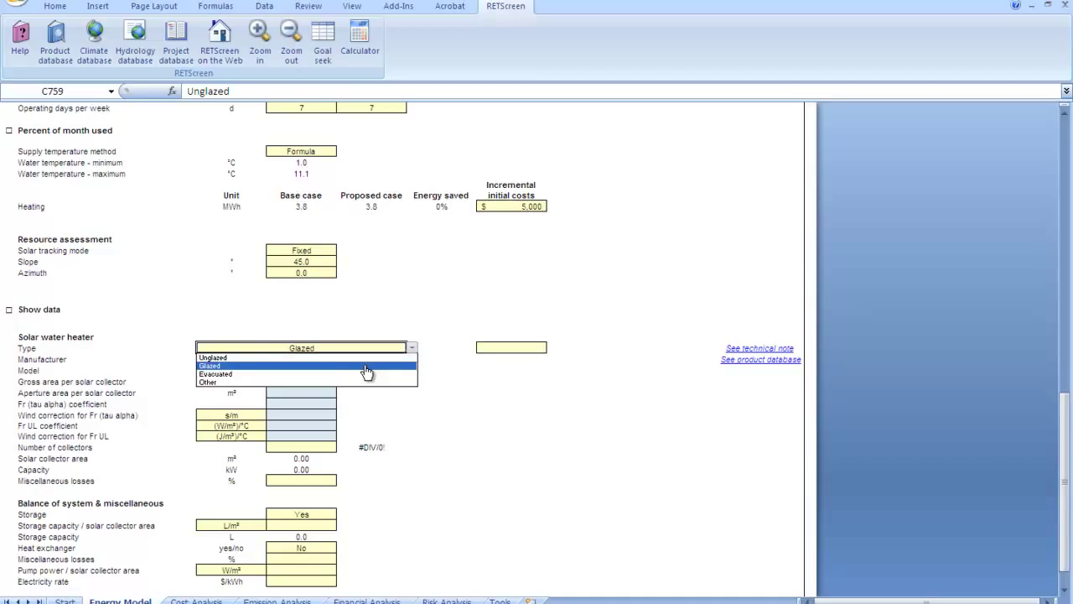
pyautogui.press('Return')
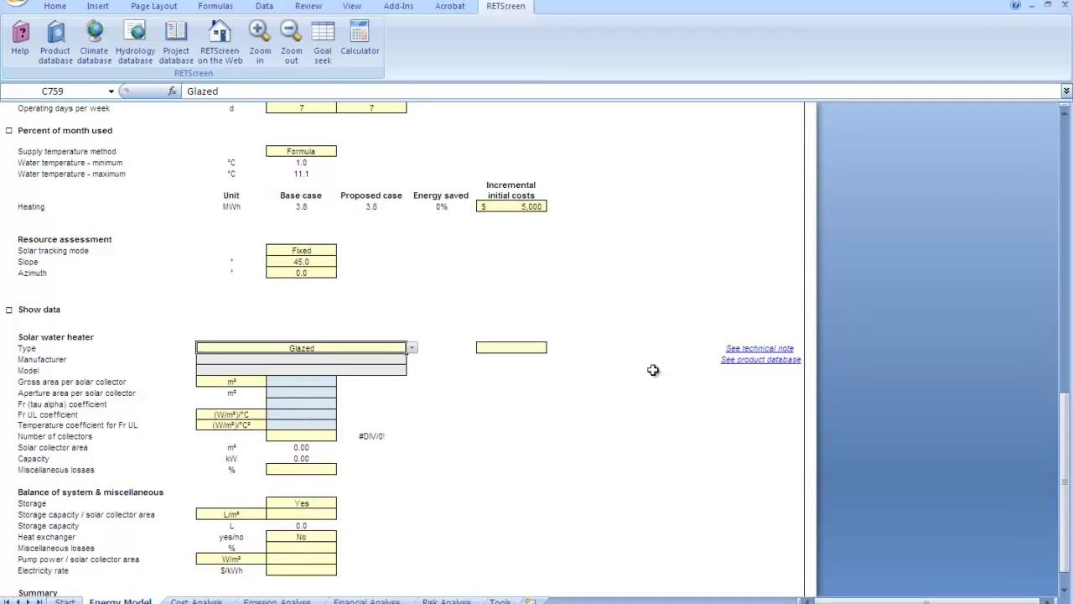
# Step: Pick Solcan model 2100 in the product database and paste its collector data
pyautogui.click(763, 362)
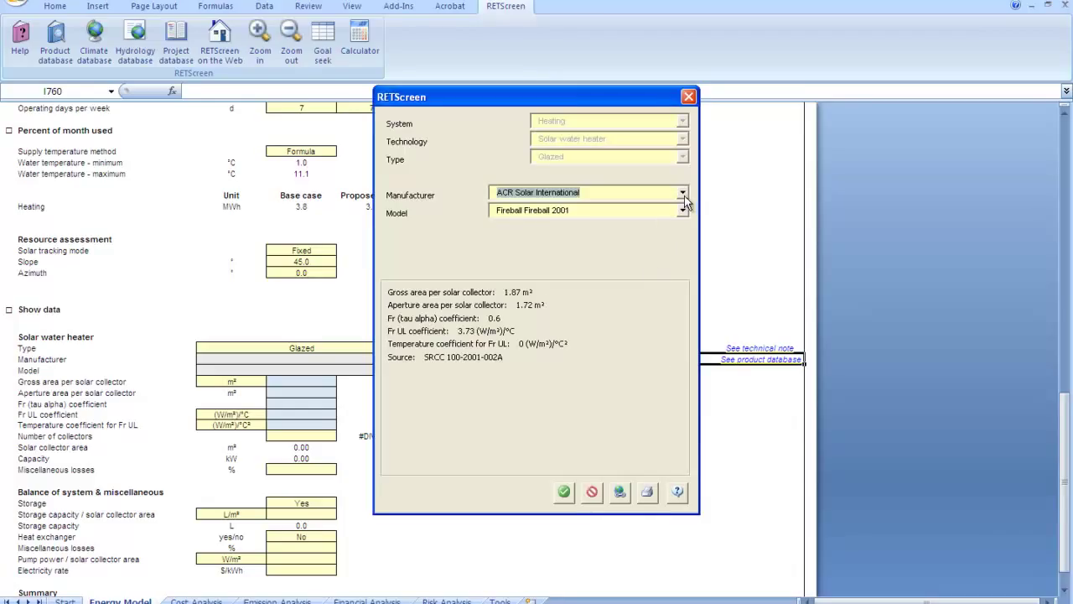
pyautogui.click(682, 193)
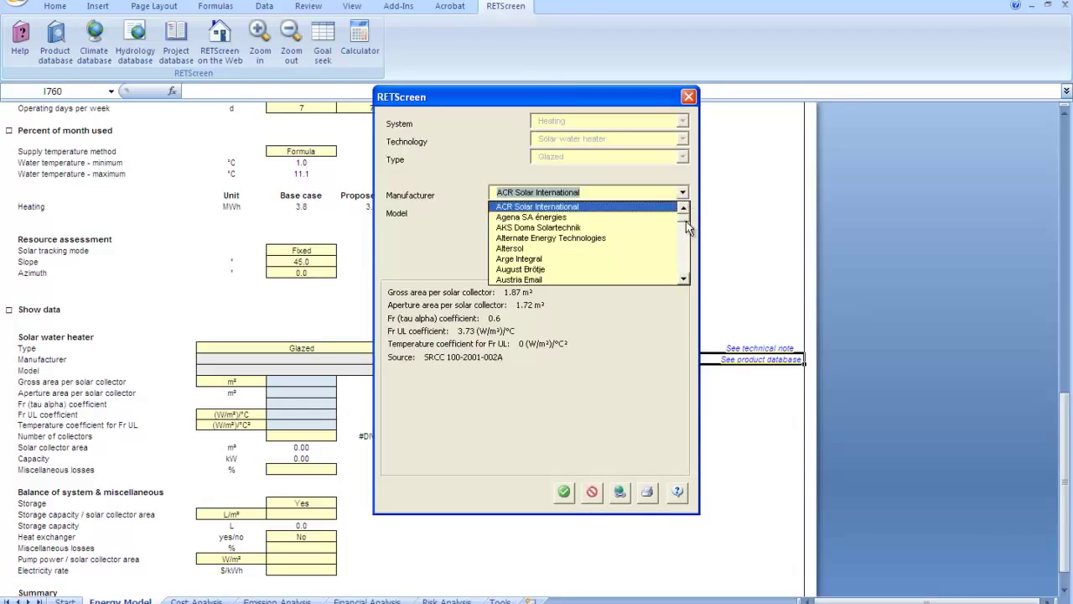
pyautogui.moveTo(685, 218); pyautogui.dragTo(685, 260)
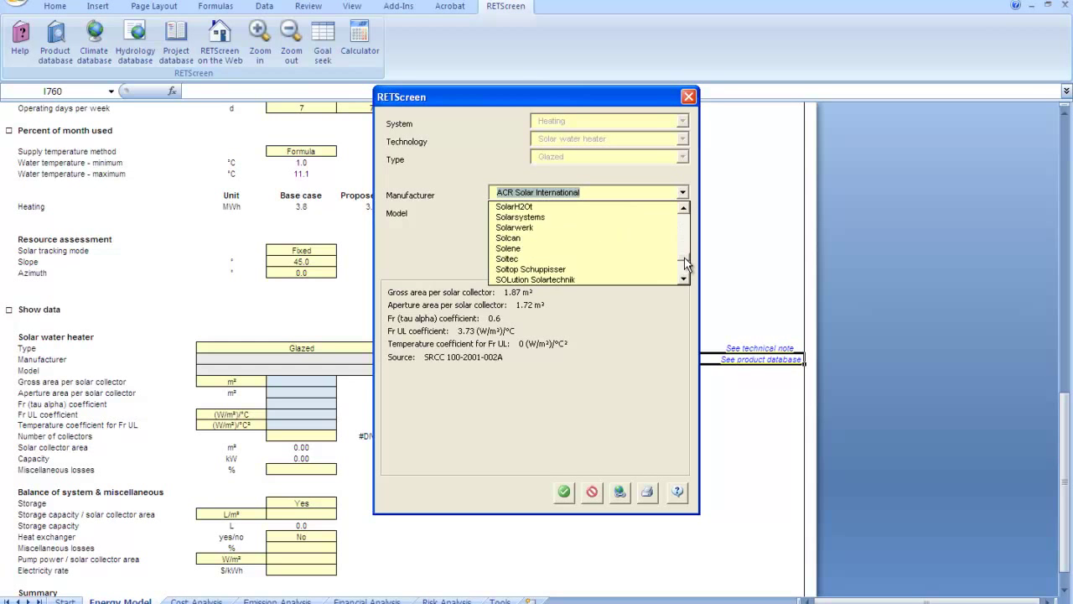
pyautogui.click(612, 240)
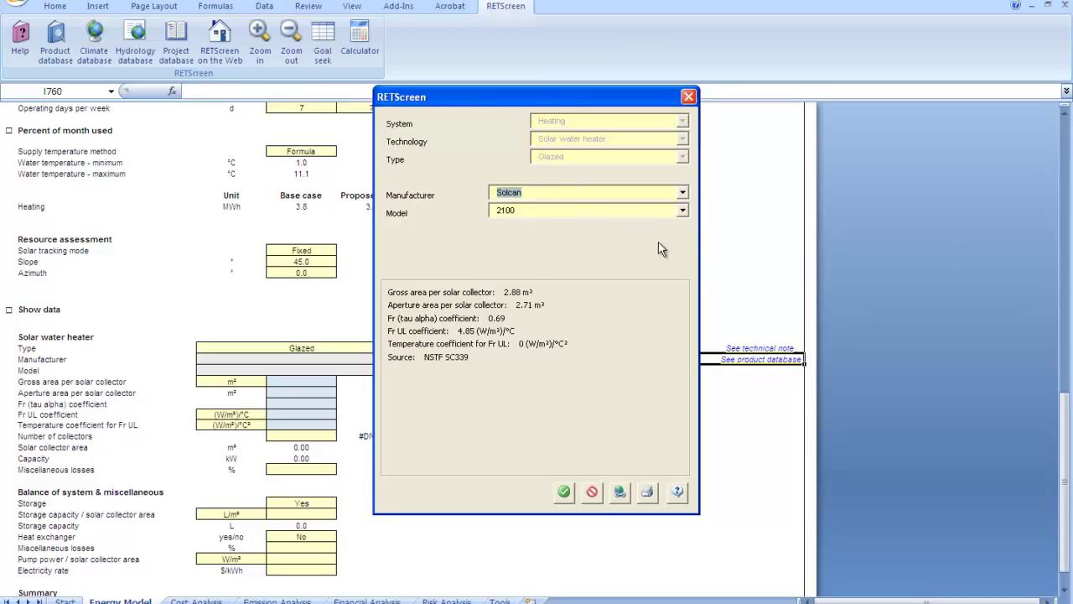
pyautogui.click(564, 493)
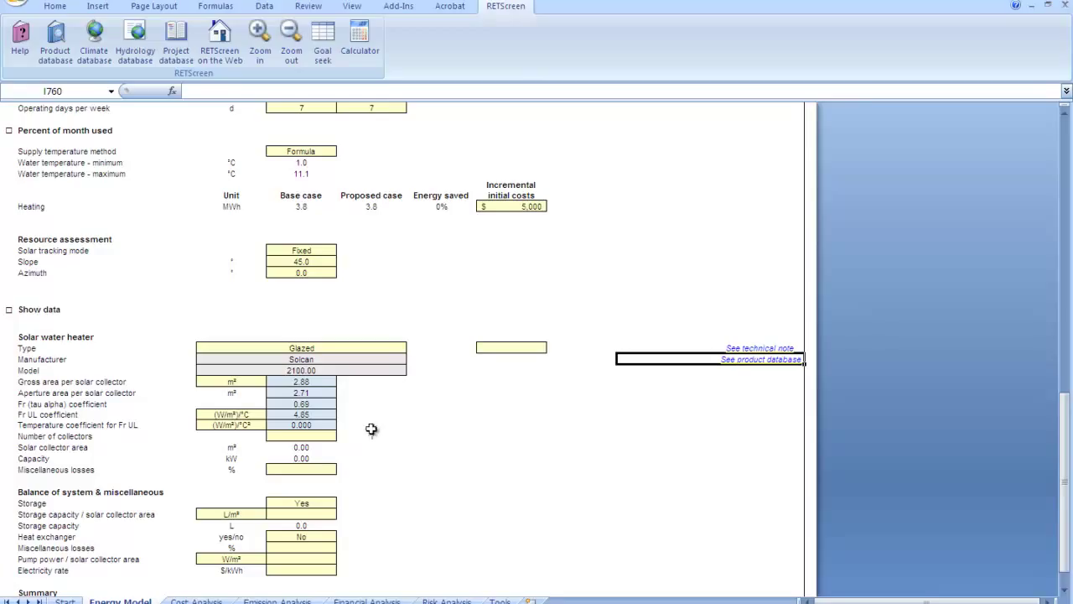
# Step: Set the number of collectors to 2
pyautogui.click(323, 432)
pyautogui.write('2')
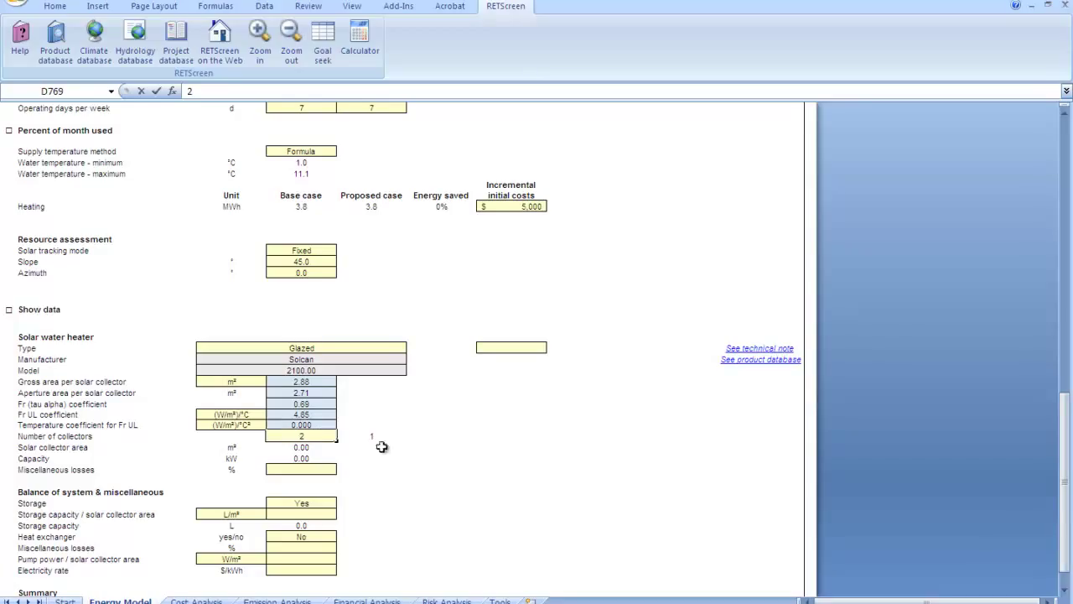
pyautogui.click(389, 457)
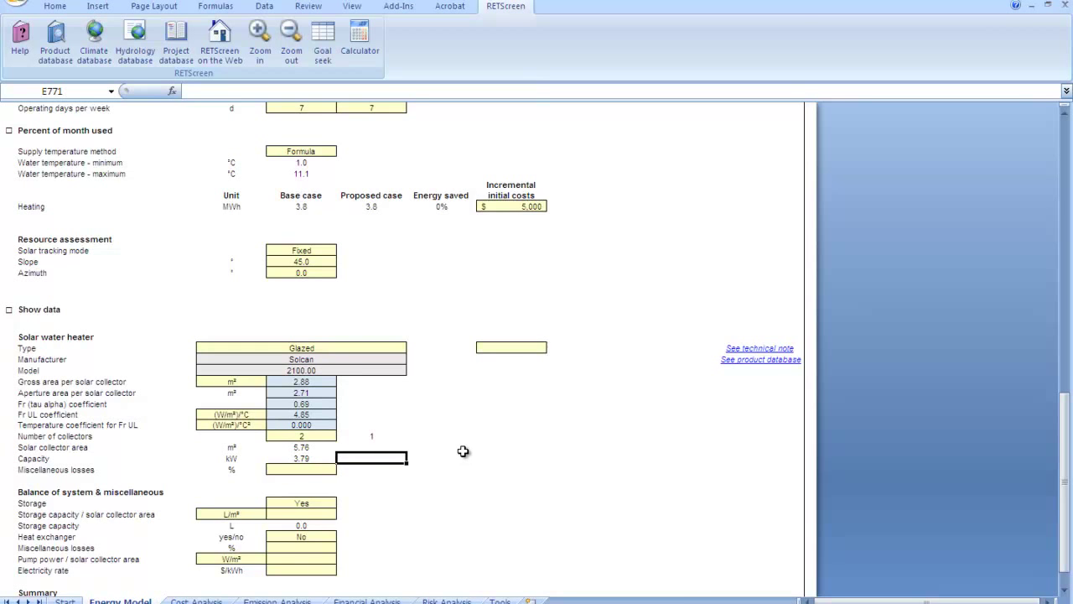
# Step: Set the balance-of-system miscellaneous losses to 5%
pyautogui.scroll(-2, 463, 451)
pyautogui.scroll(-1, 465, 436)
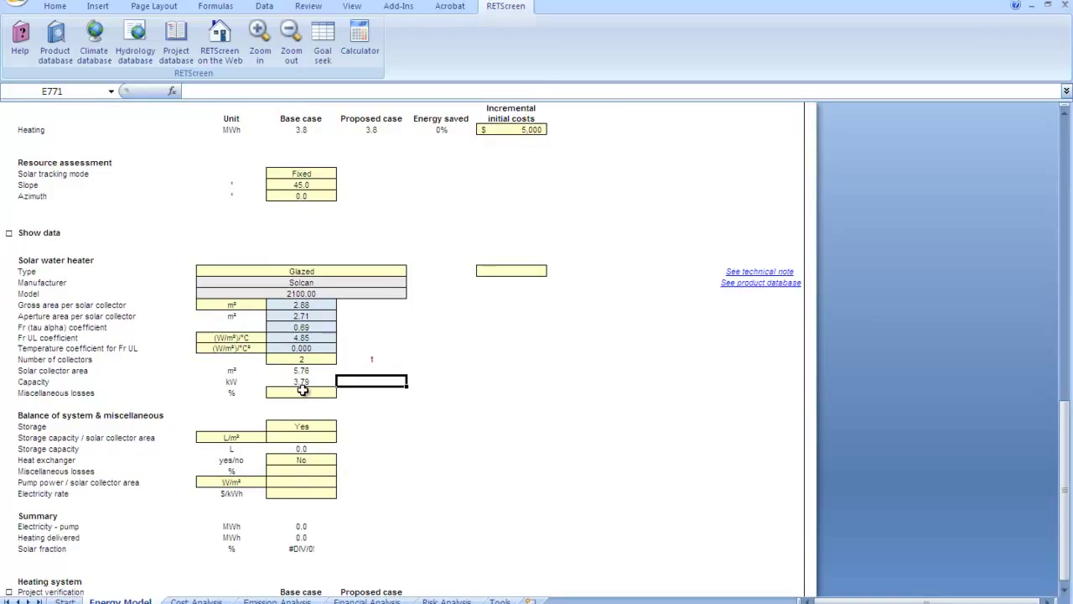
pyautogui.click(299, 470)
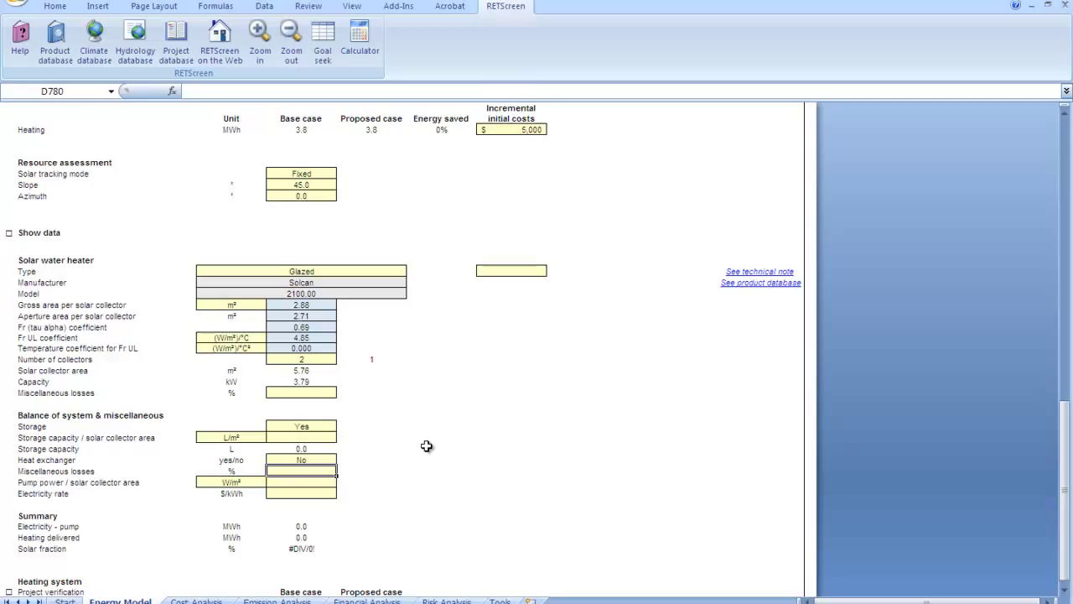
pyautogui.write('5')
pyautogui.click(387, 471)
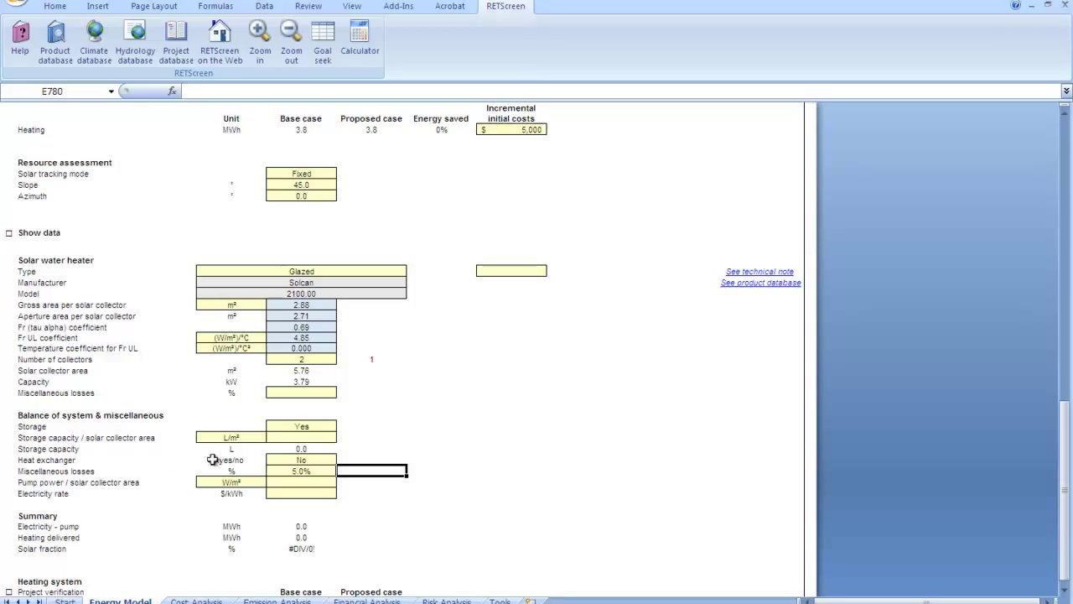
# Step: Set Heat exchanger to Yes with an 80% heat exchanger efficiency
pyautogui.click(307, 460)
pyautogui.click(341, 460)
pyautogui.click(340, 468)
pyautogui.click(341, 461)
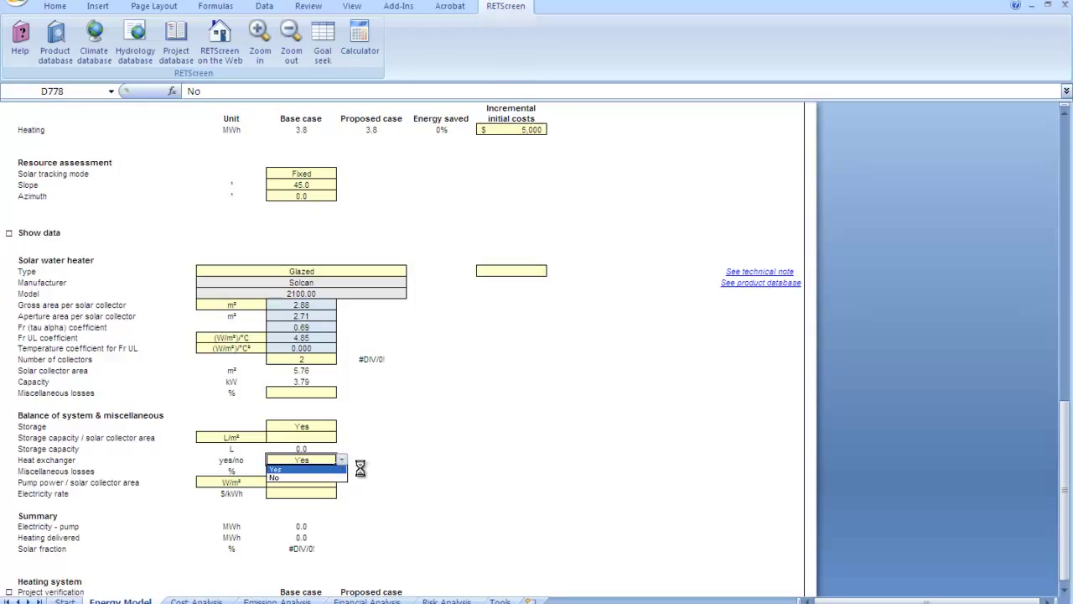
pyautogui.press('Return')
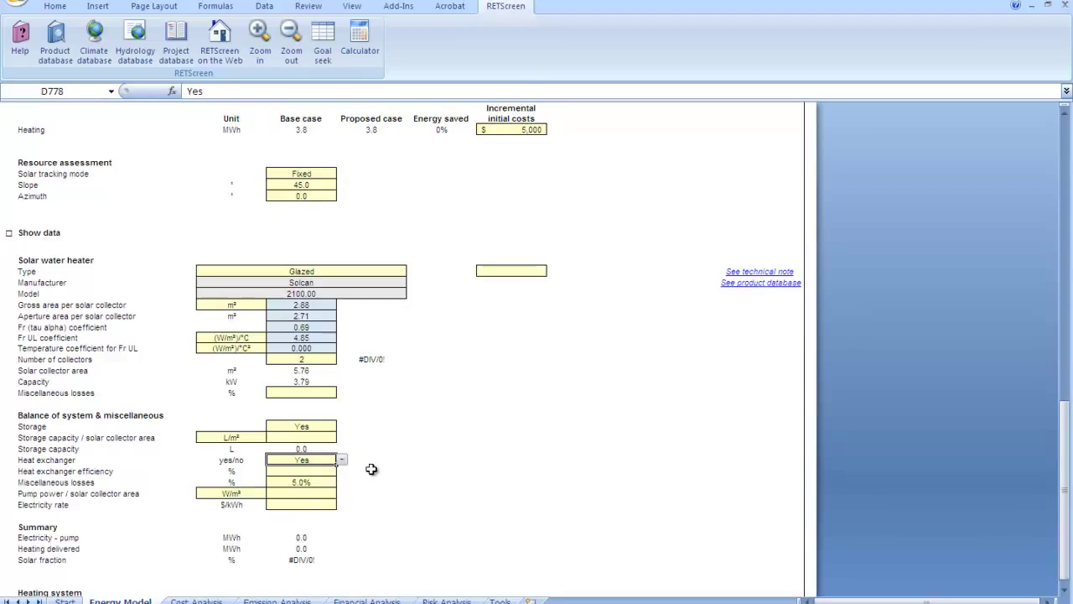
pyautogui.click(306, 471)
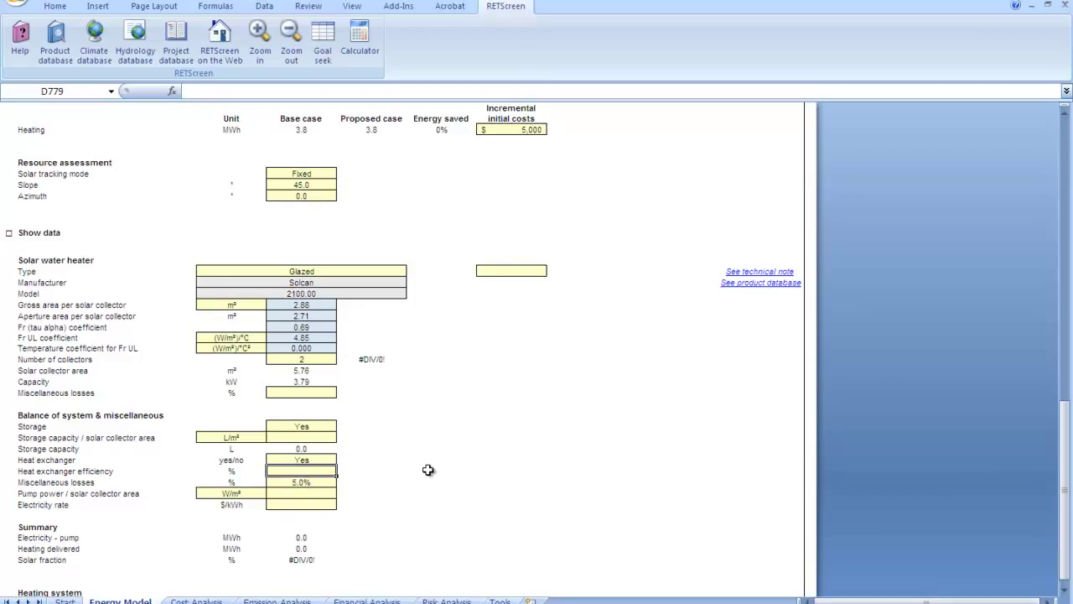
pyautogui.write('80')
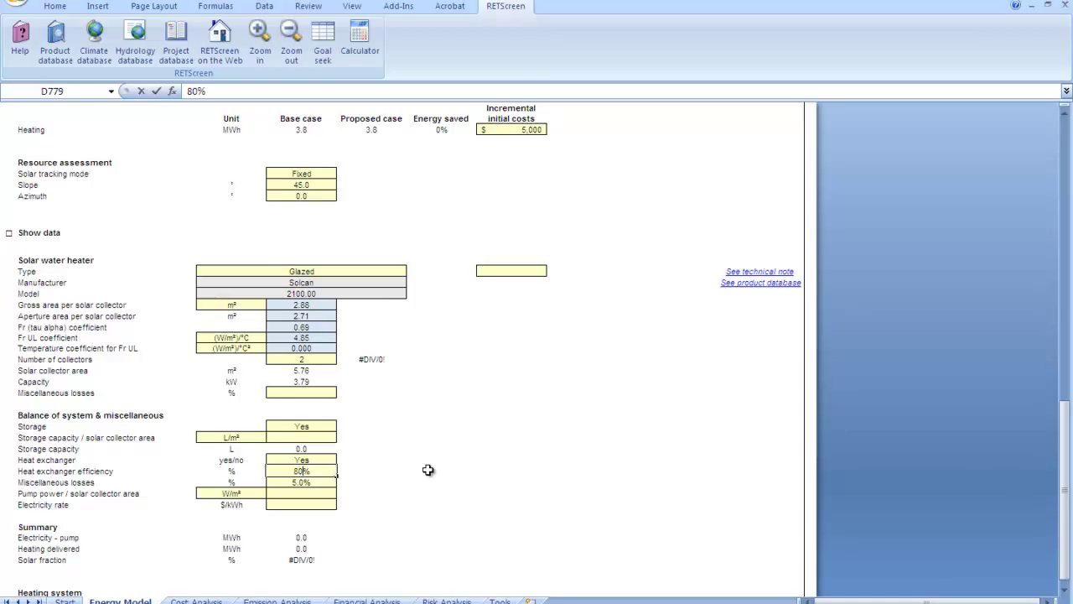
pyautogui.click(376, 471)
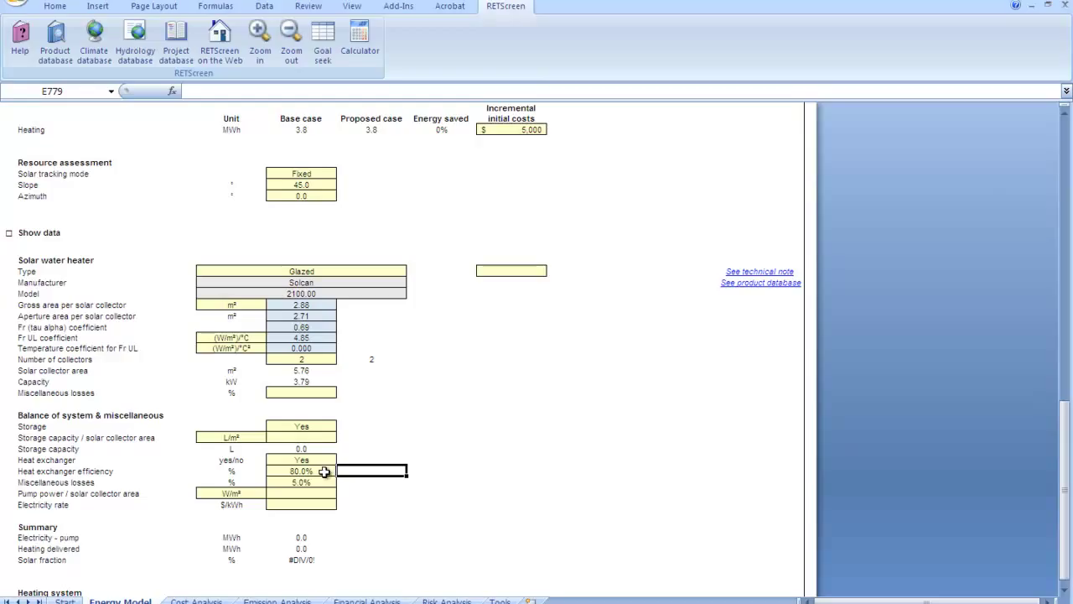
# Step: Enter 35 L/m² storage capacity per collector area, giving 189.7 L of storage
pyautogui.click(320, 437)
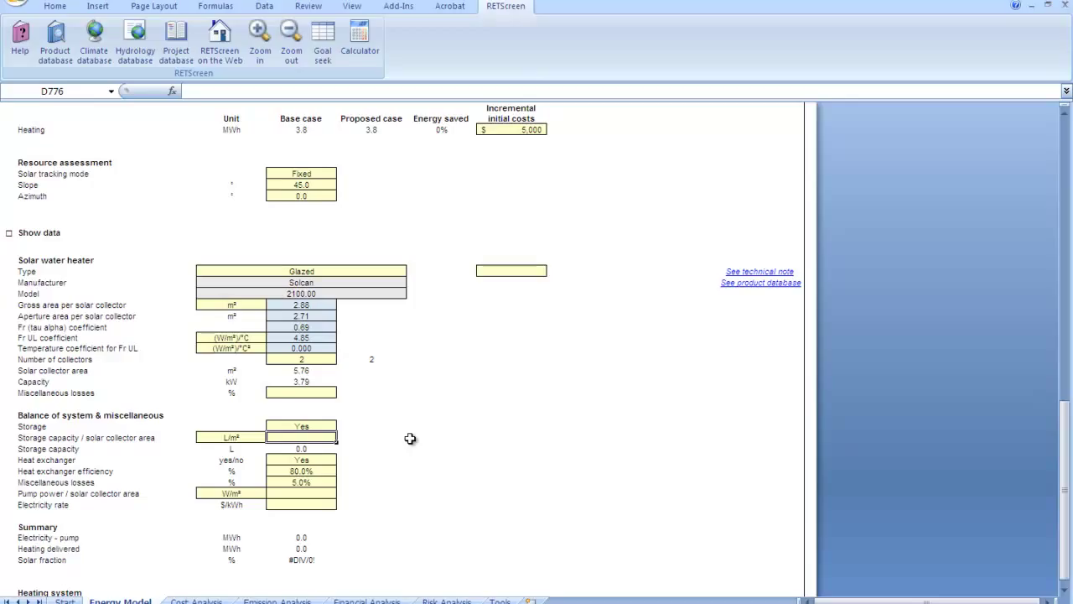
pyautogui.write('35')
pyautogui.click(351, 448)
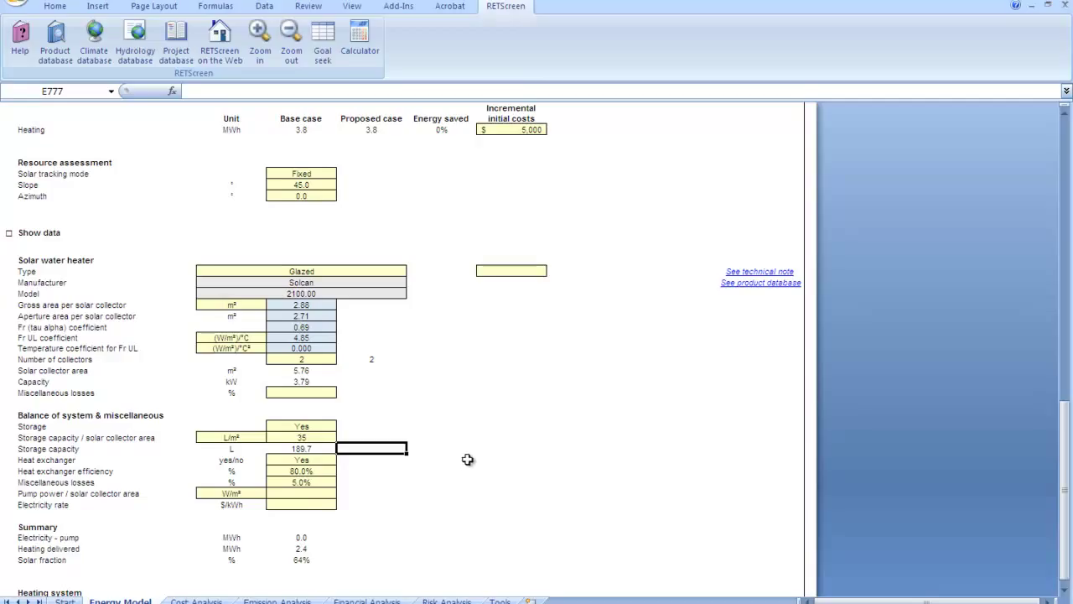
pyautogui.click(313, 494)
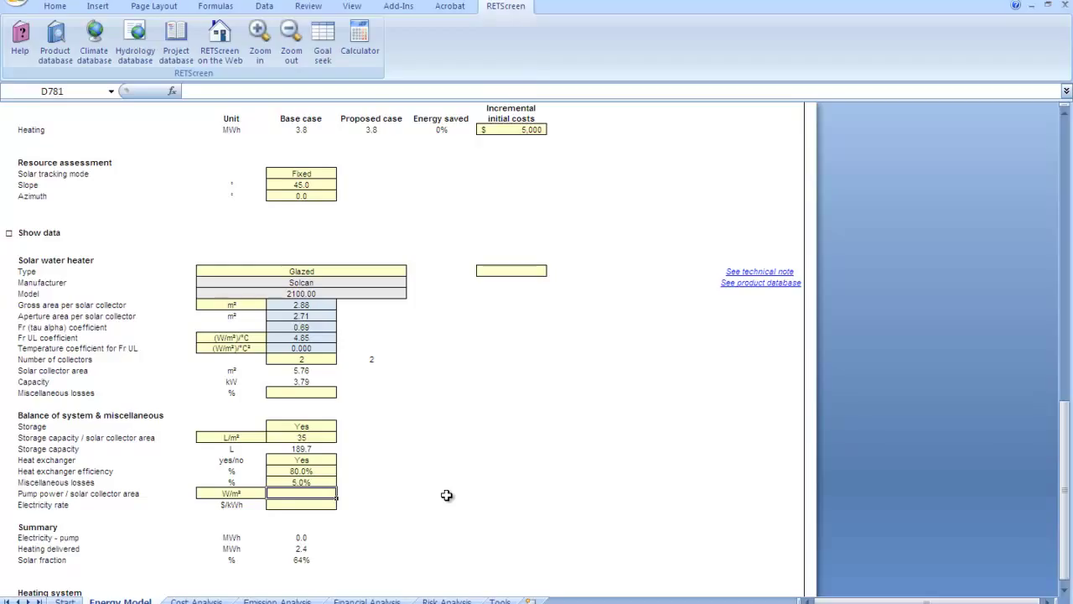
# Step: Set the pump power per solar collector area to 18 W/m², replacing the initial 20
pyautogui.write('20')
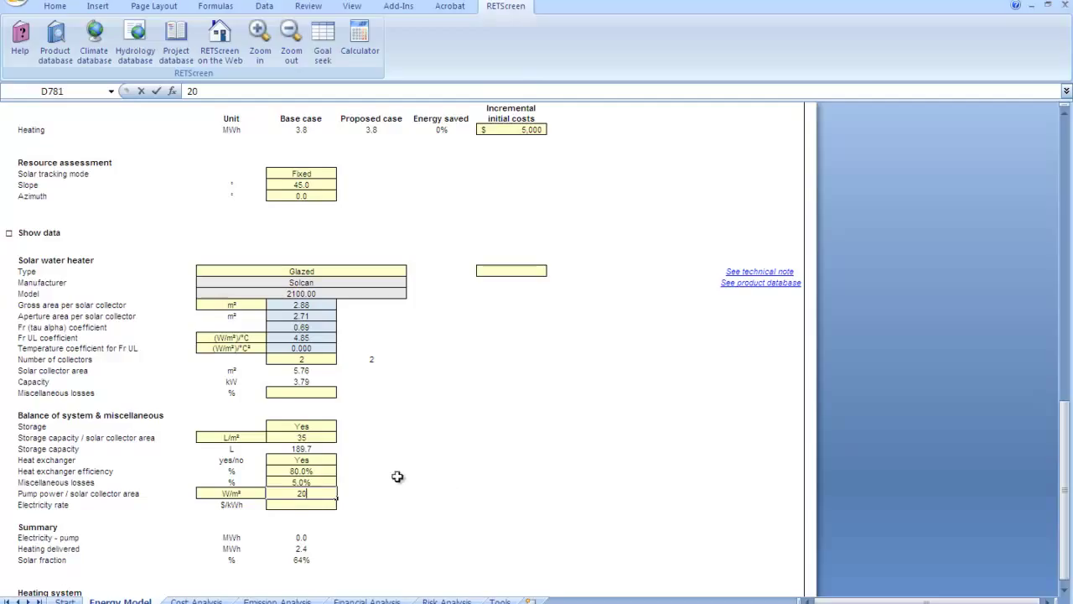
pyautogui.click(367, 495)
pyautogui.press('F2')
pyautogui.press('BackSpace')
pyautogui.press('BackSpace')
pyautogui.click(328, 504)
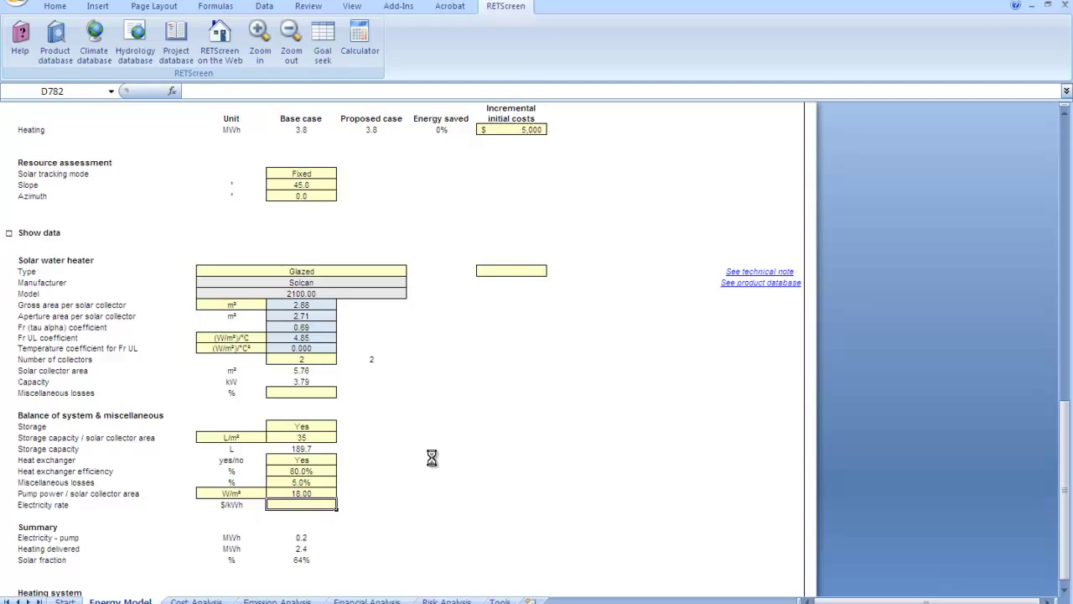
# Step: Enter an electricity rate of 0.15 $/kWh
pyautogui.scroll(-1, 431, 462)
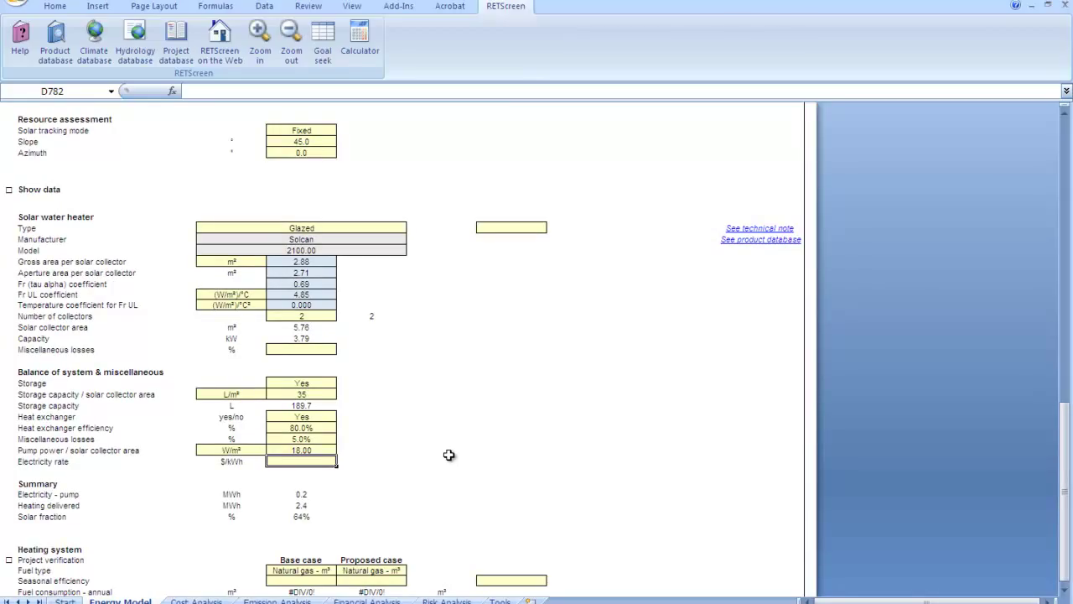
pyautogui.write('0.15')
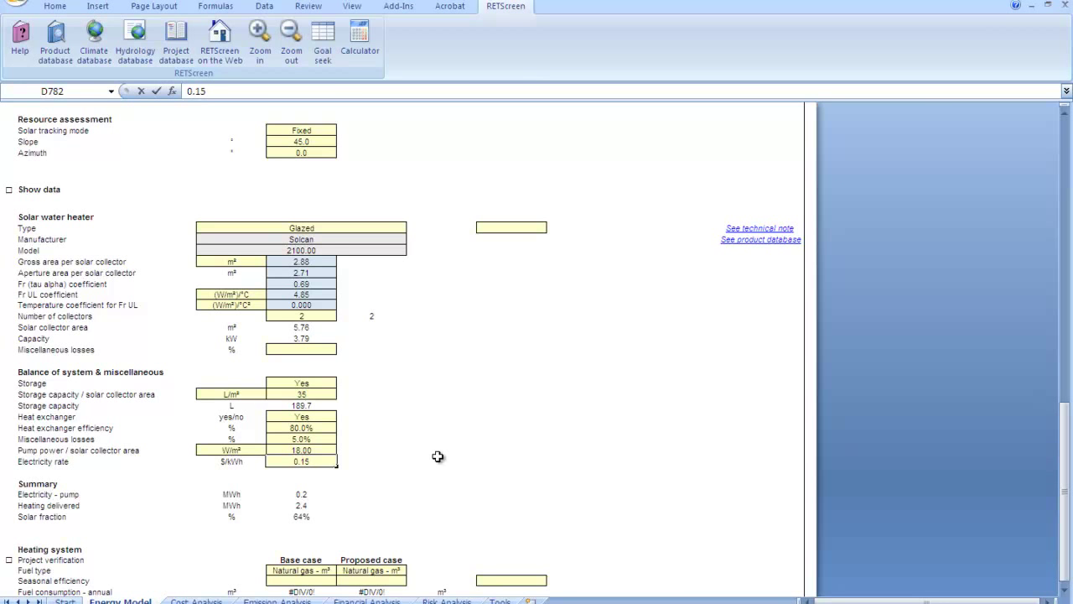
pyautogui.scroll(-1, 438, 456)
pyautogui.scroll(-1, 438, 456)
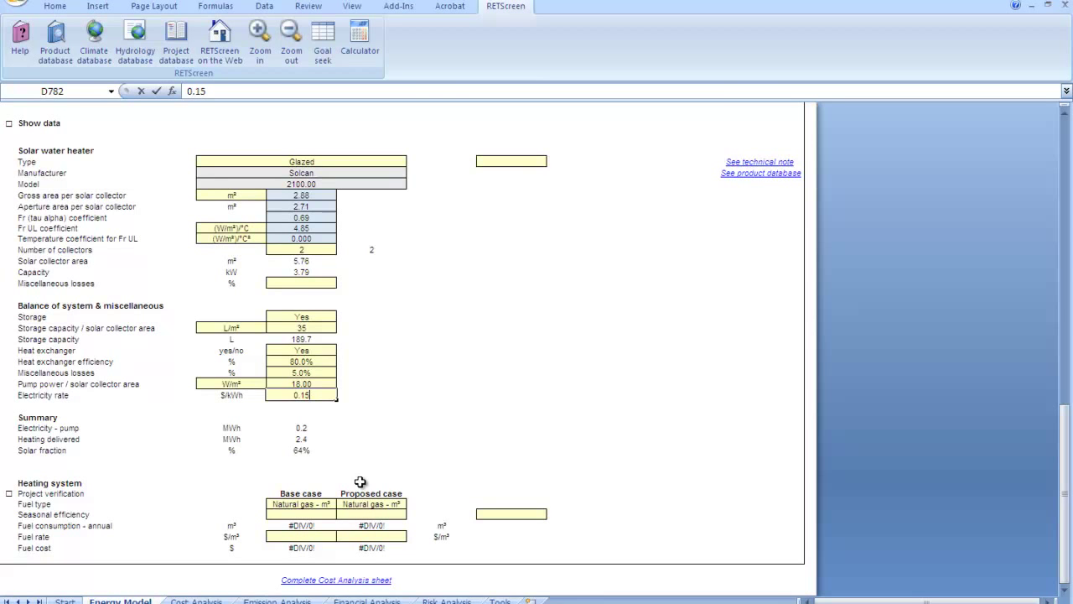
# Step: Choose Propane - L as the fuel type for both base and proposed cases
pyautogui.scroll(-1, 360, 481)
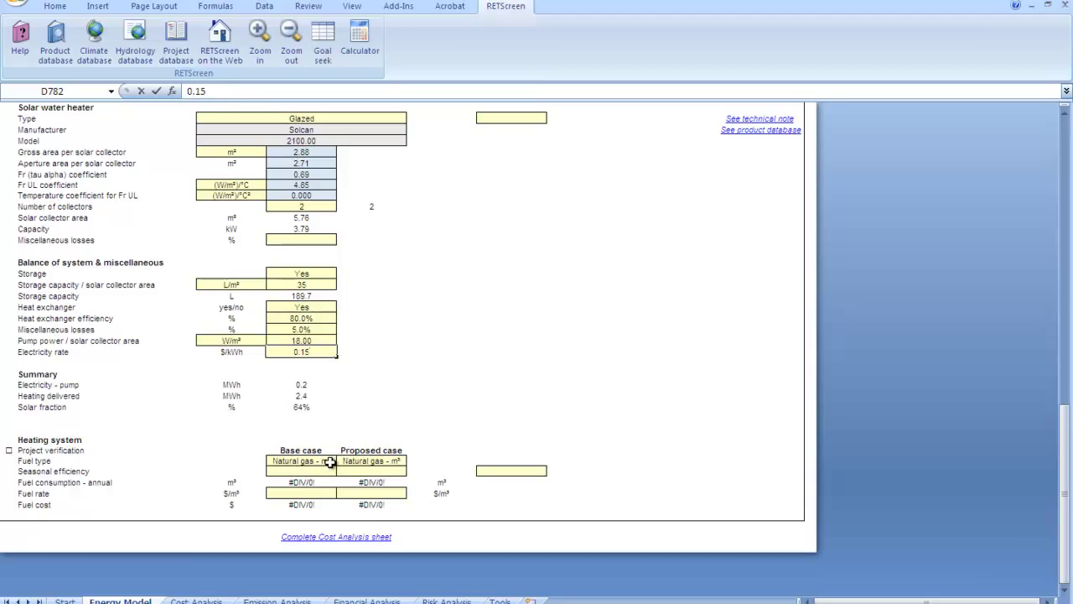
pyautogui.click(332, 461)
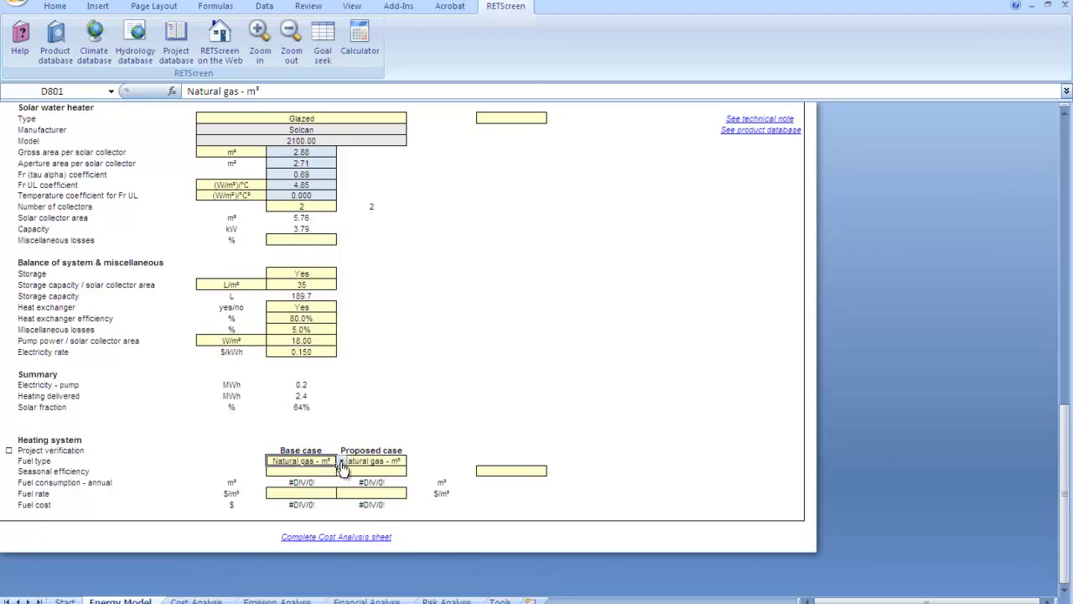
pyautogui.click(341, 462)
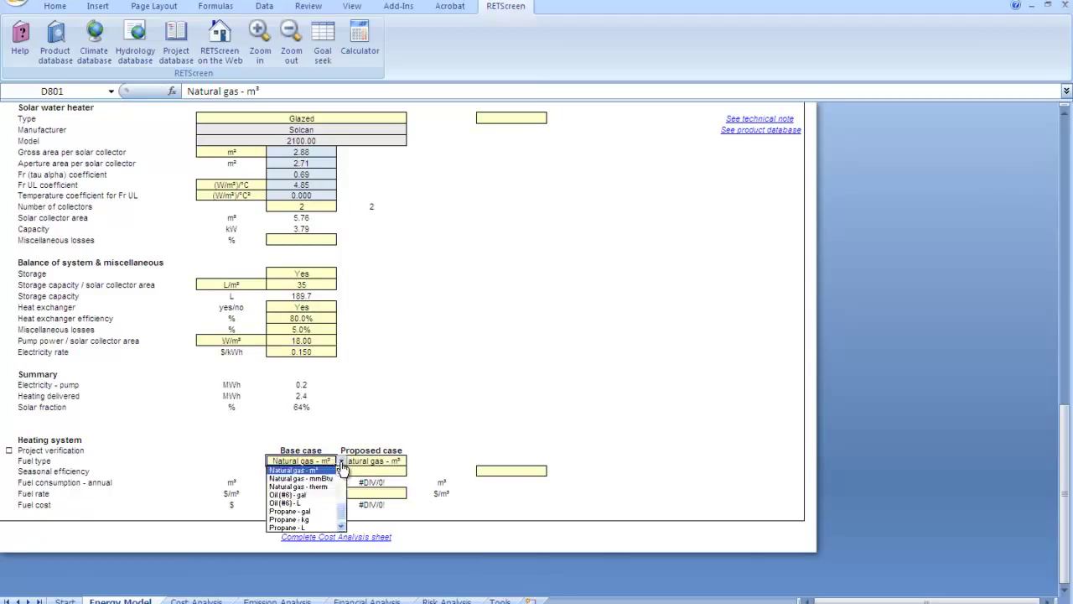
pyautogui.click(309, 529)
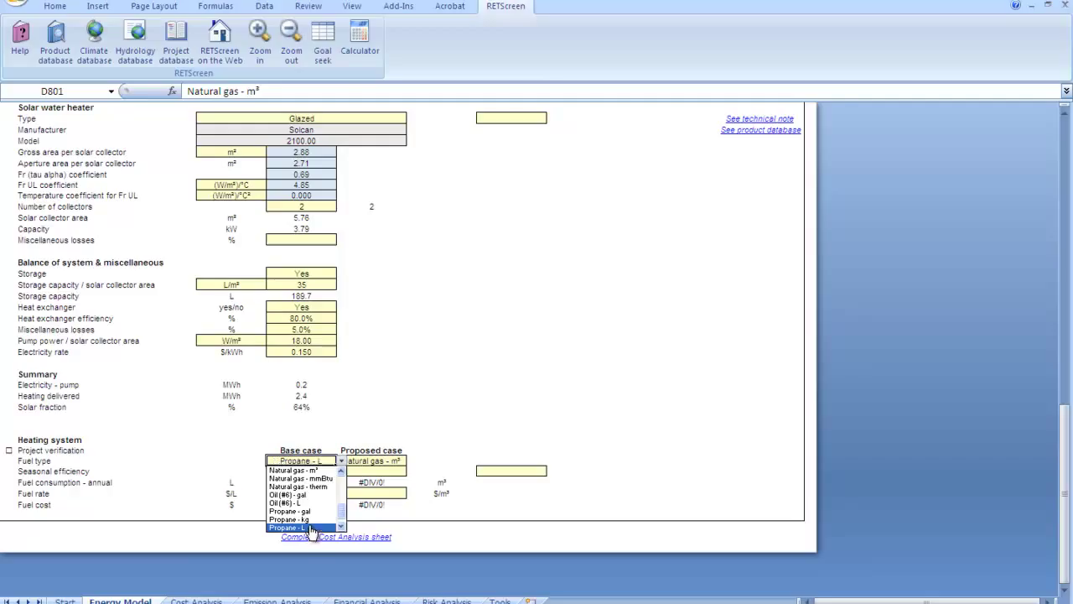
pyautogui.click(392, 461)
pyautogui.click(412, 462)
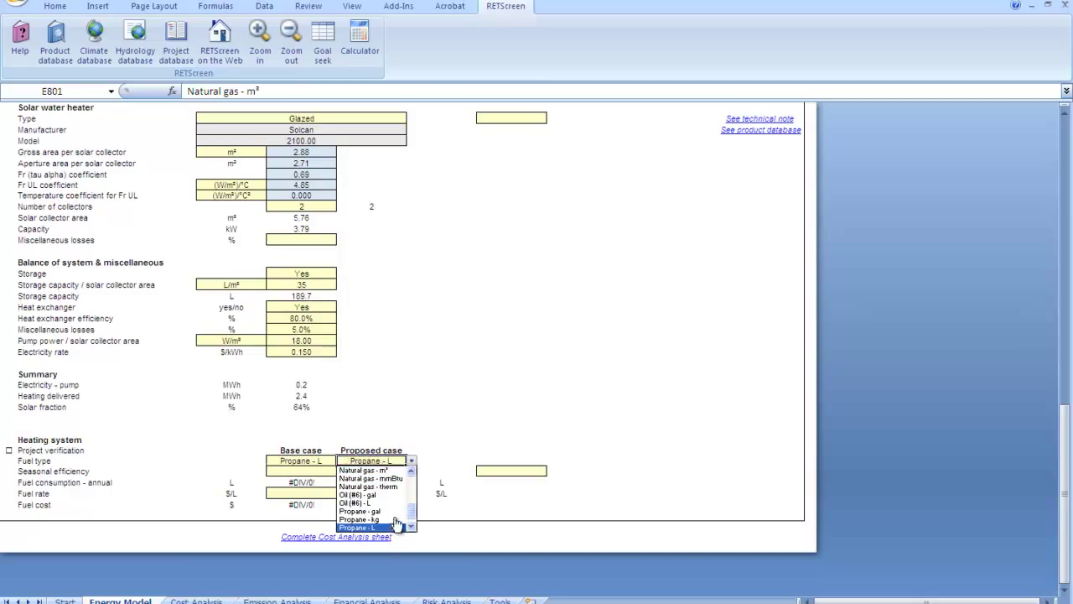
pyautogui.click(391, 490)
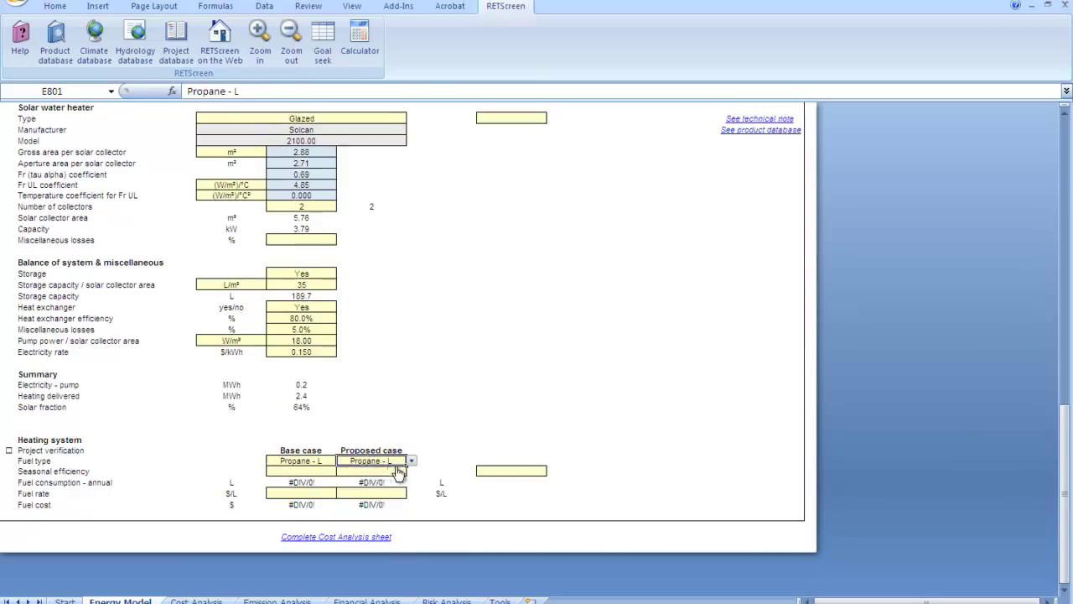
# Step: Set seasonal efficiency to 55% for both base and proposed cases
pyautogui.click(319, 471)
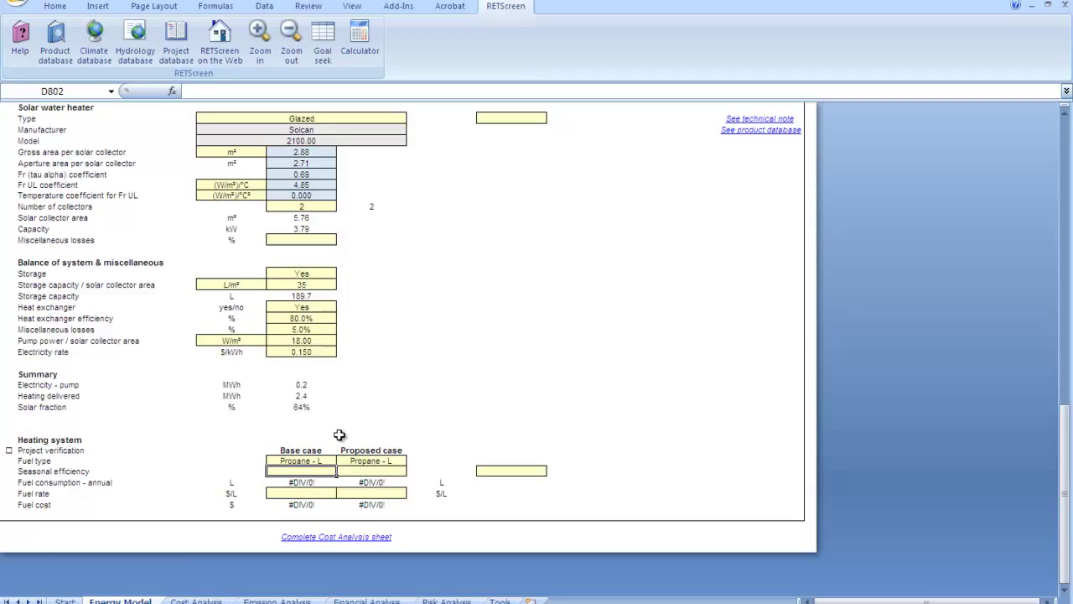
pyautogui.write('55%')
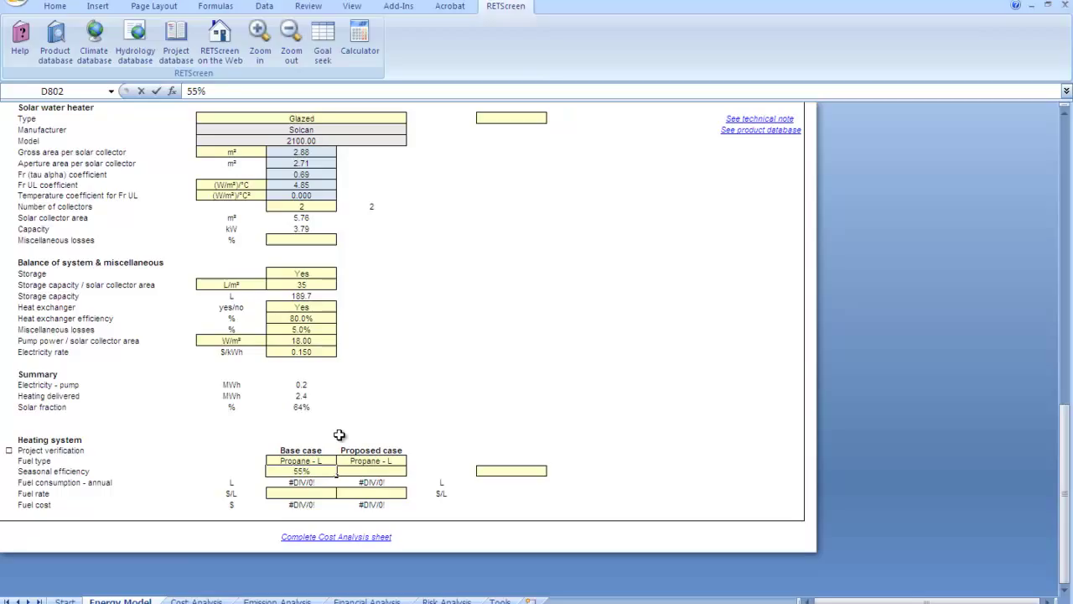
pyautogui.press('Right')
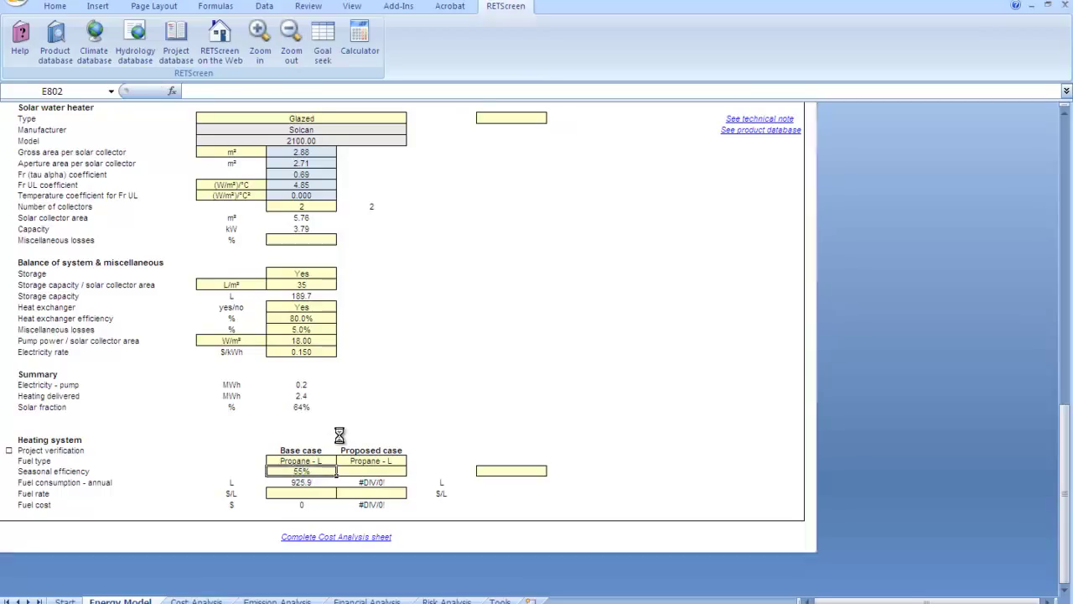
pyautogui.press('Right')
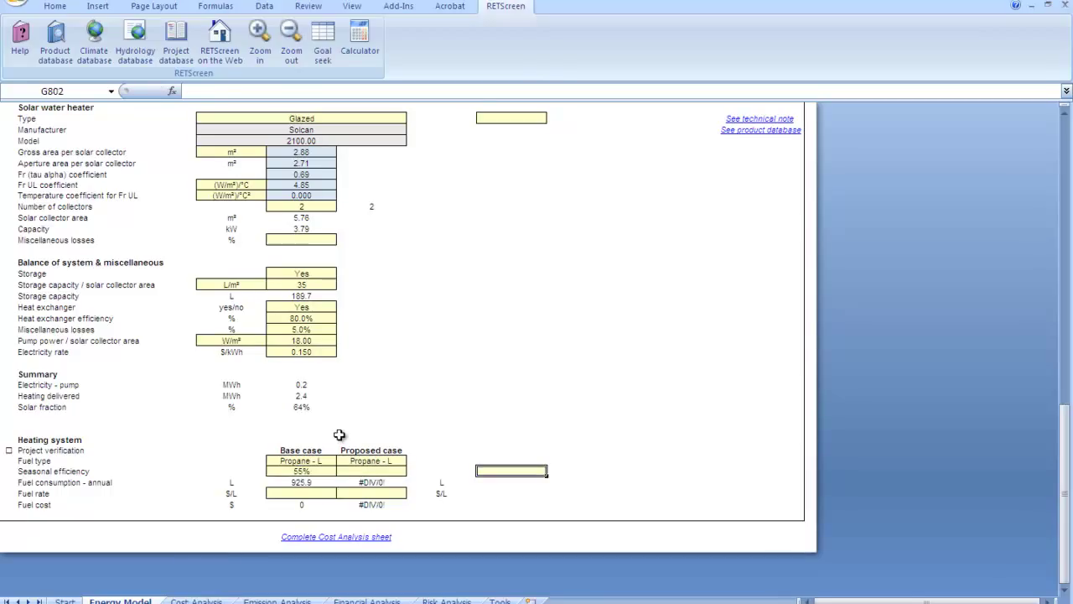
pyautogui.click(369, 471)
pyautogui.write('55')
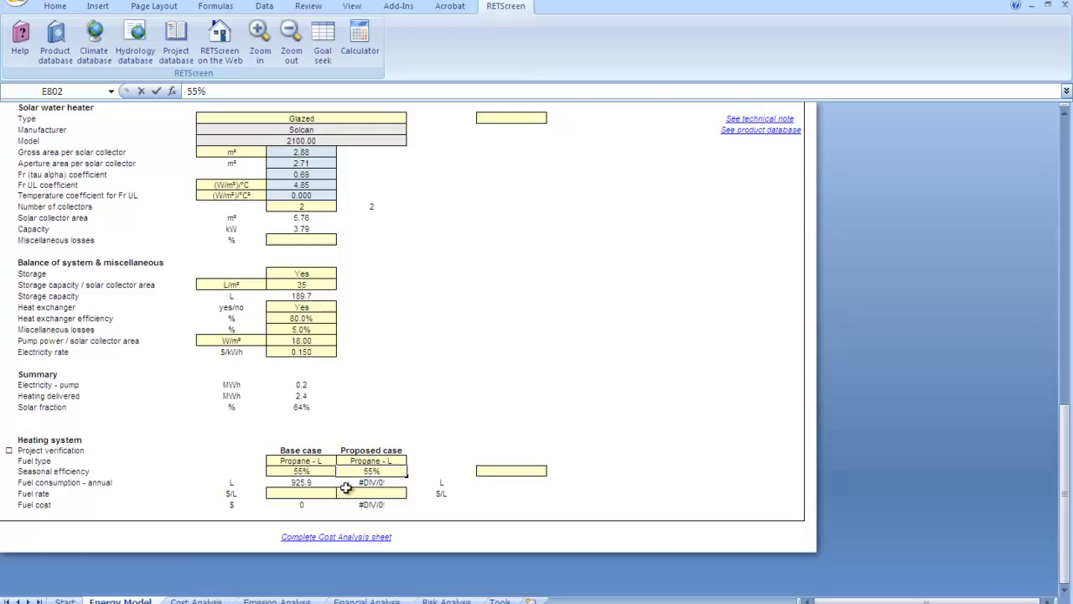
pyautogui.click(319, 493)
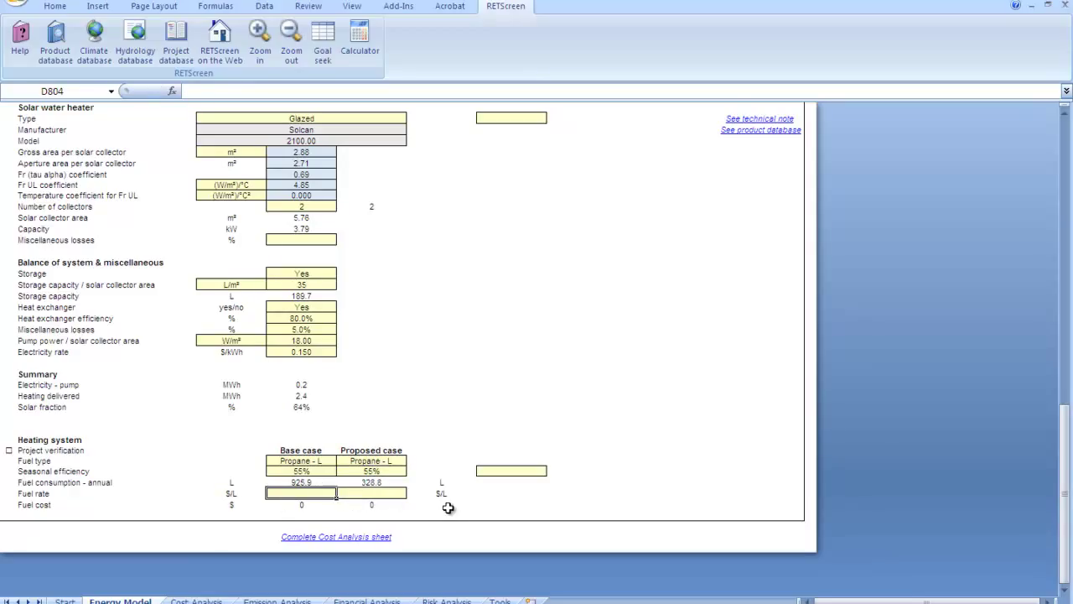
# Step: Enter a 0.70 $/L fuel rate for both base and proposed cases
pyautogui.write('0.70')
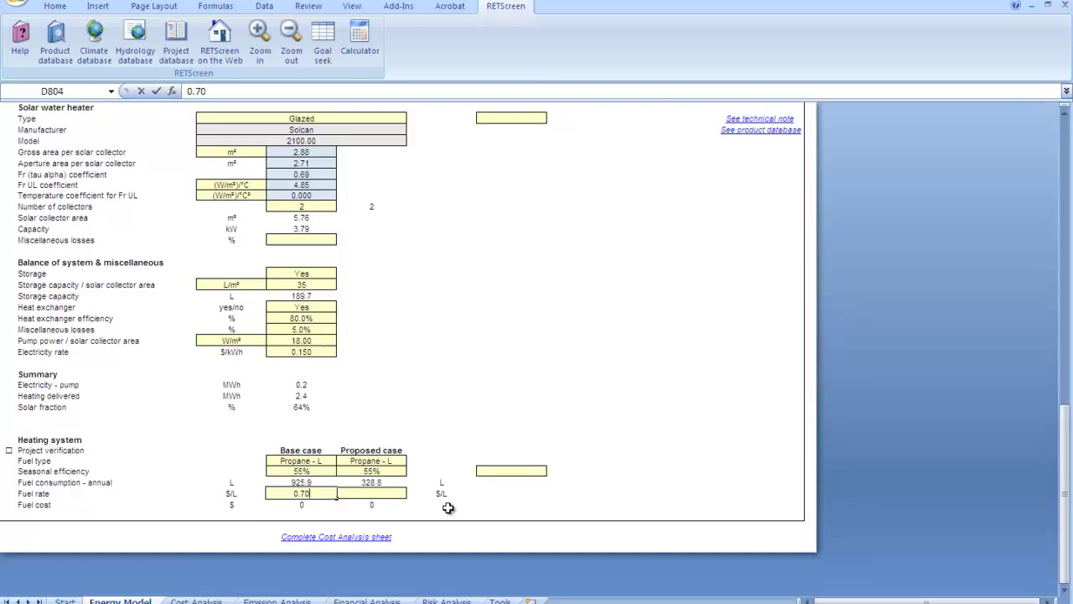
pyautogui.press('Tab')
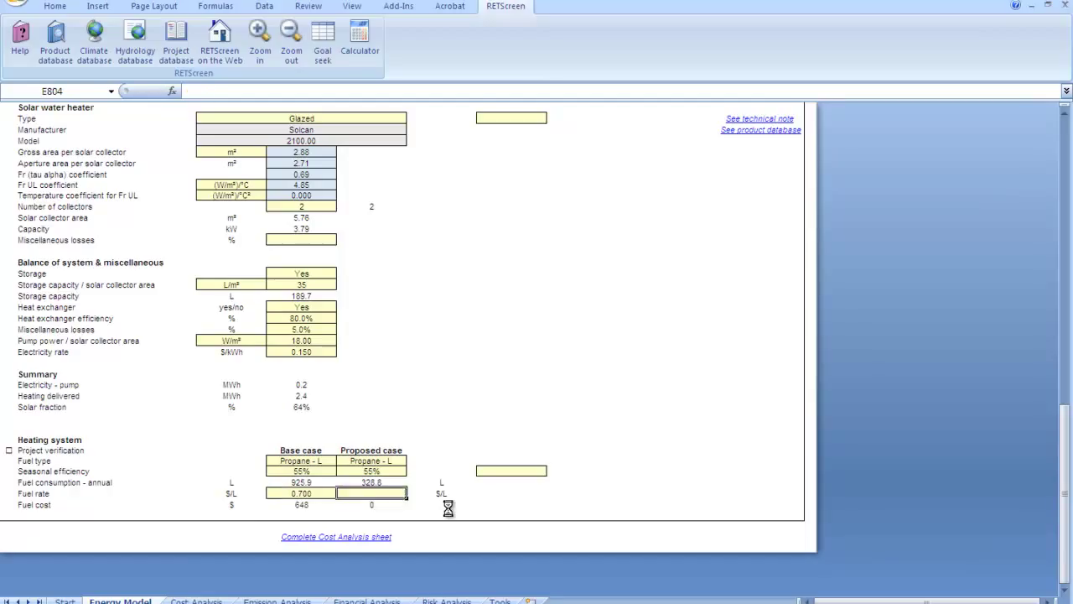
pyautogui.write('0.')
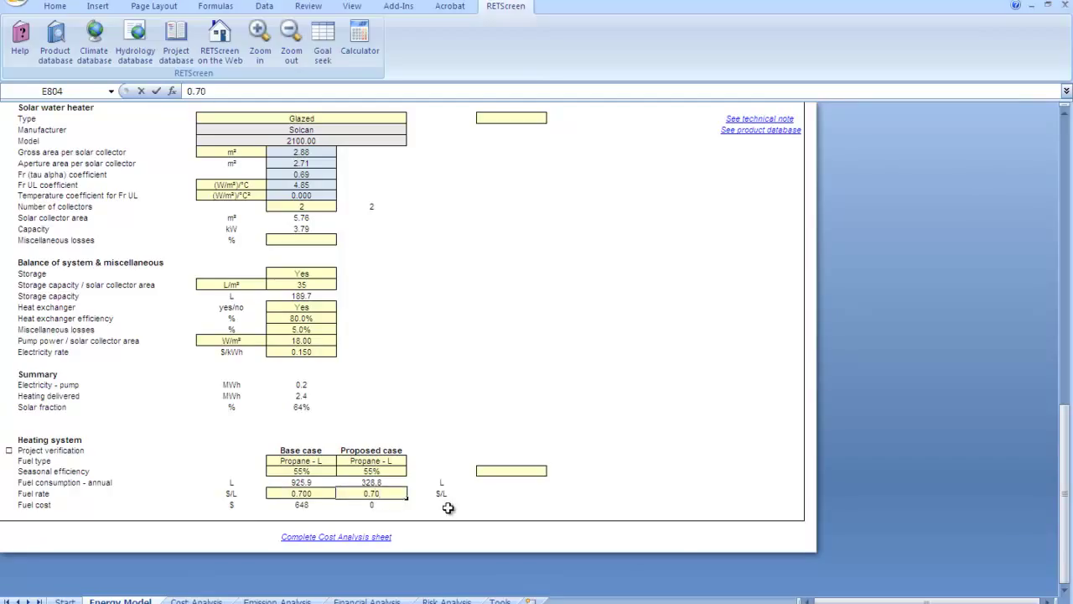
pyautogui.write('70')
pyautogui.click(444, 426)
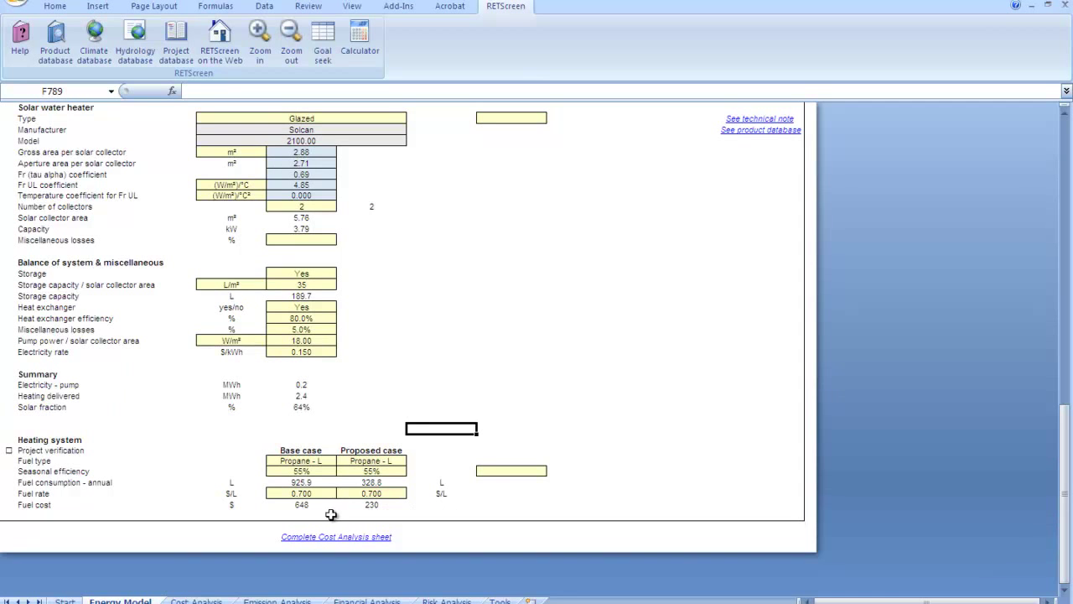
pyautogui.scroll(8, 372, 455)
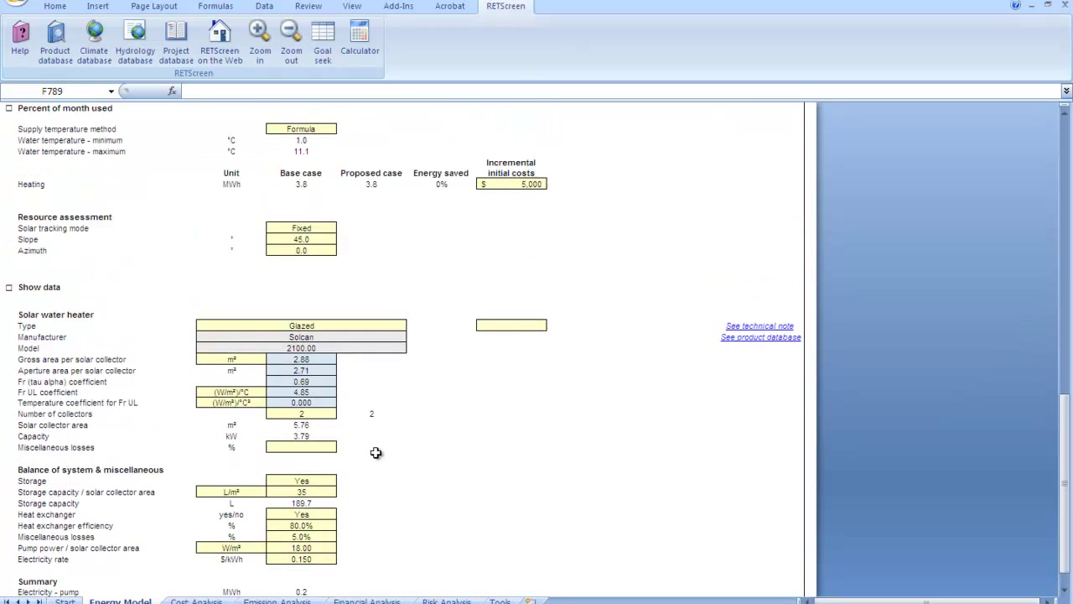
pyautogui.scroll(2, 319, 312)
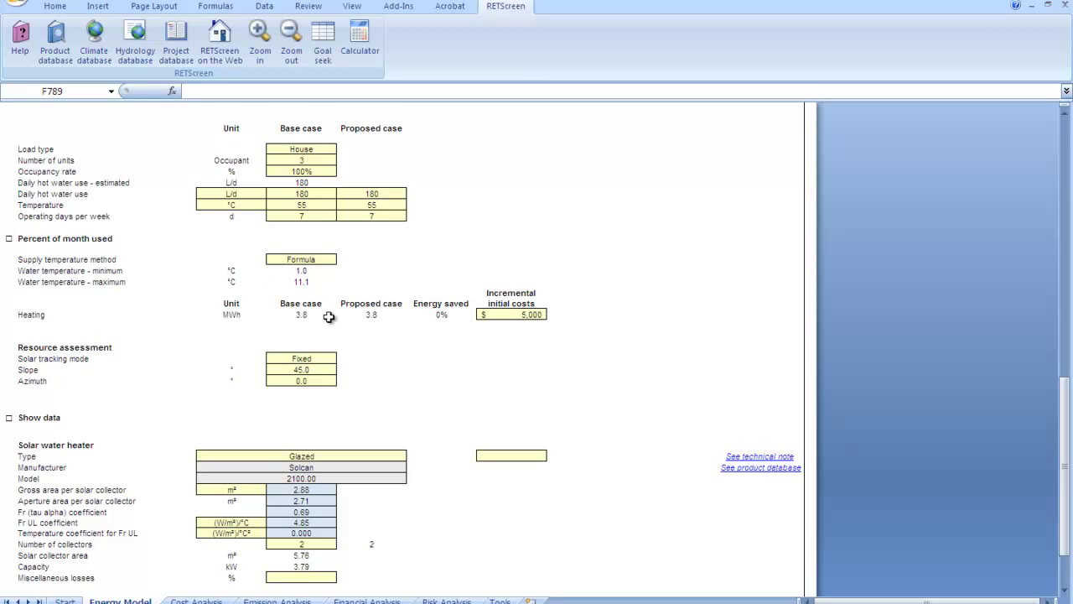
pyautogui.scroll(-12, 328, 316)
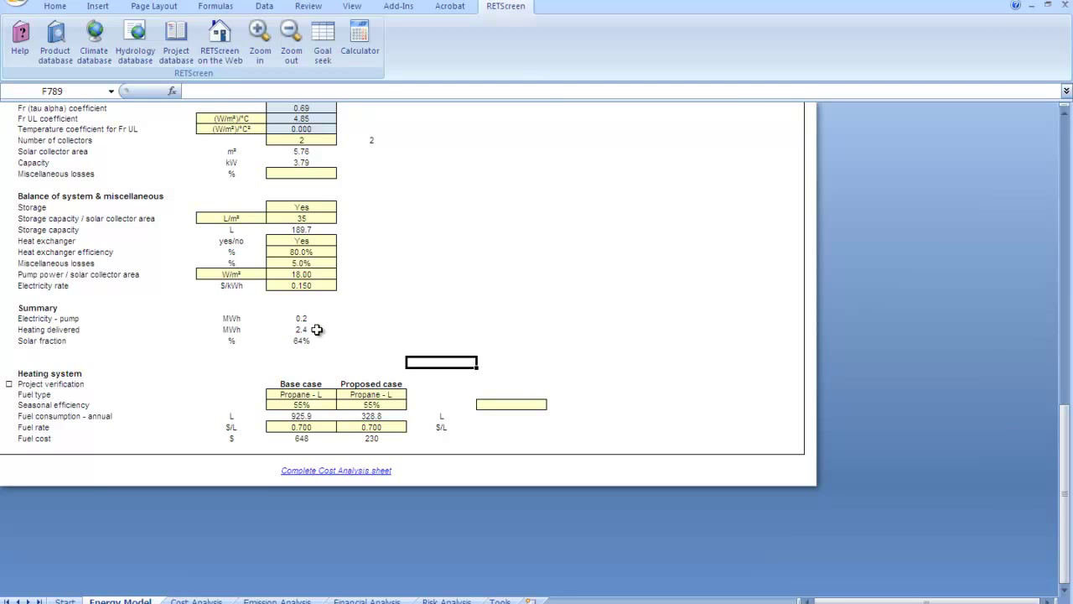
pyautogui.scroll(8, 317, 330)
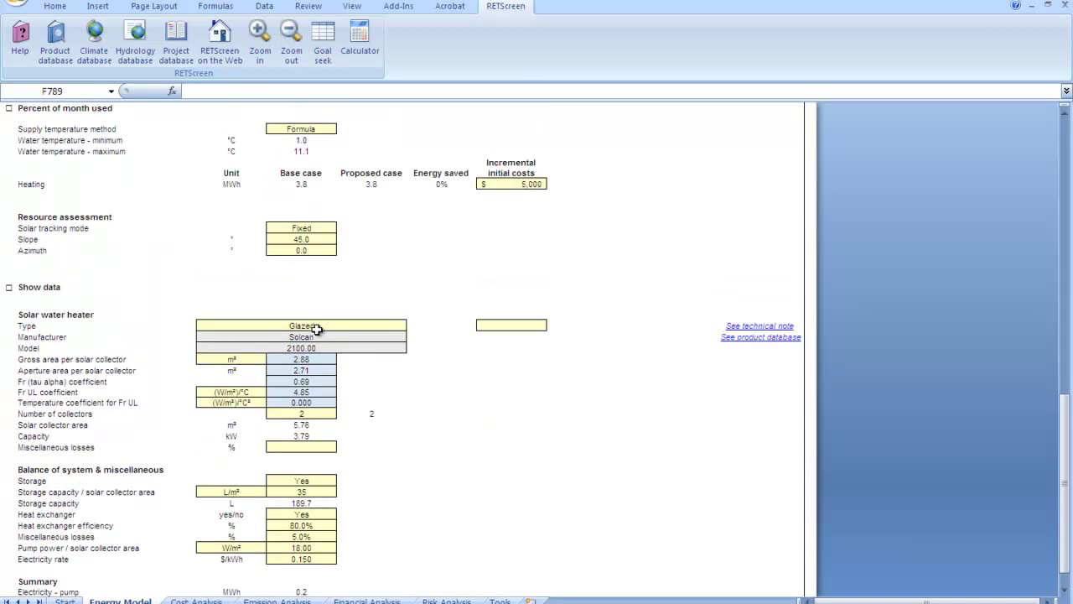
pyautogui.scroll(-7, 316, 329)
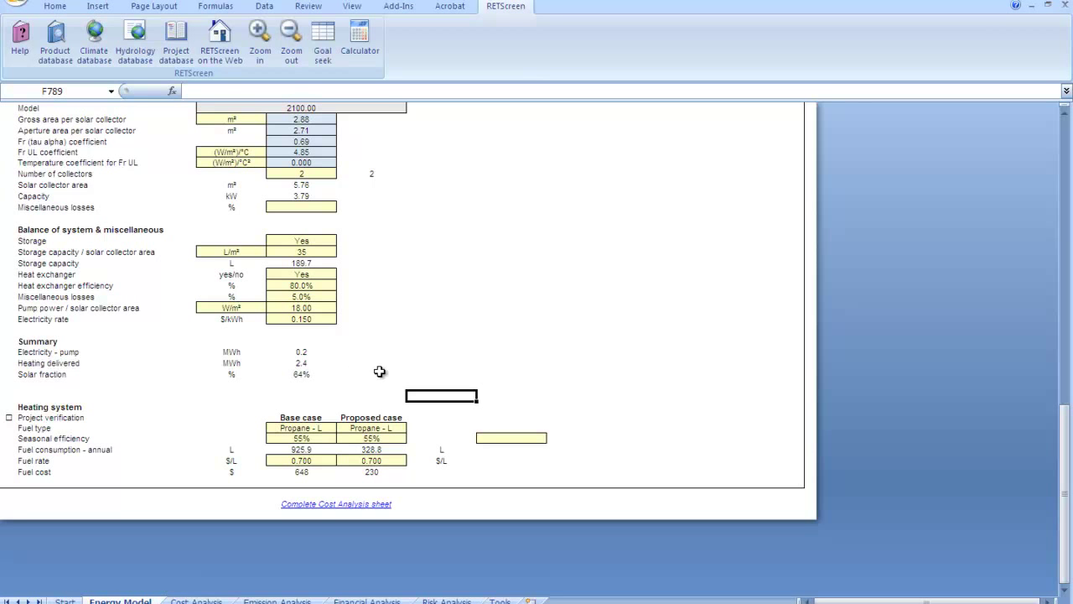
pyautogui.scroll(4, 362, 367)
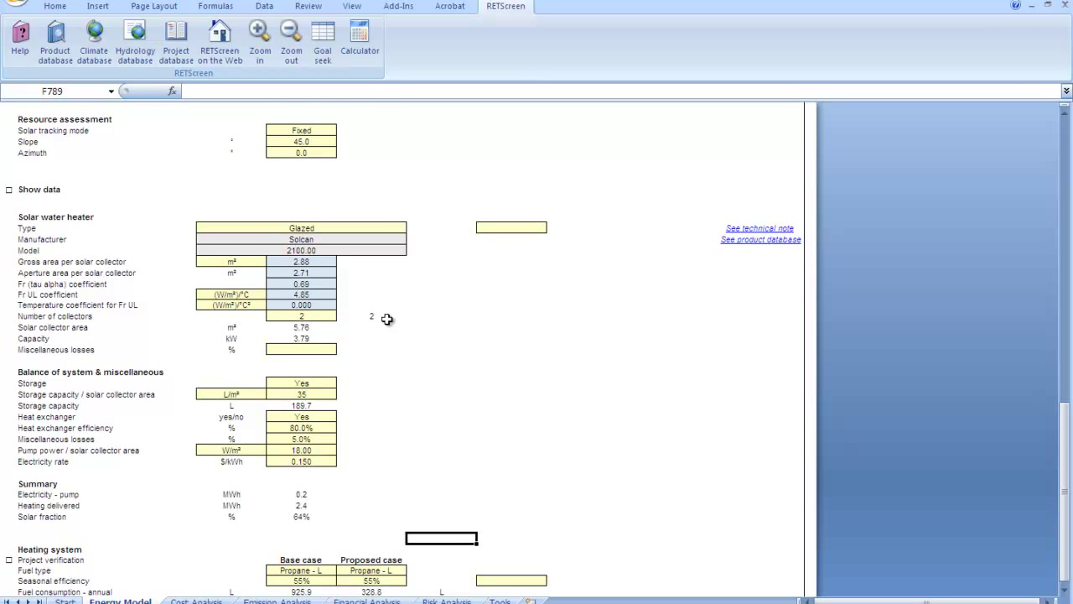
pyautogui.scroll(-3, 401, 358)
pyautogui.scroll(-1, 401, 358)
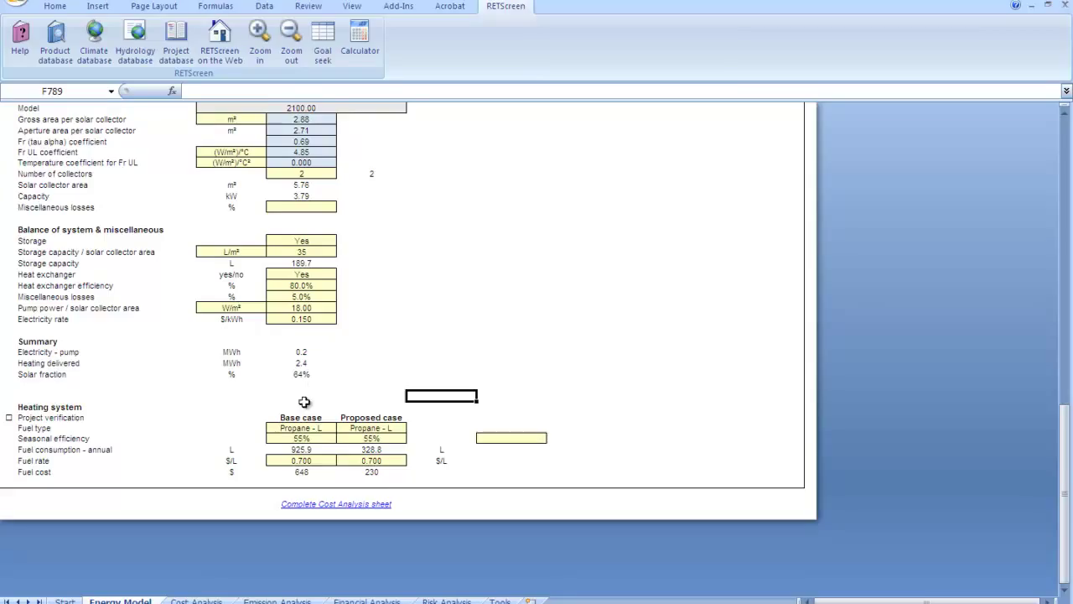
pyautogui.scroll(-1, 304, 403)
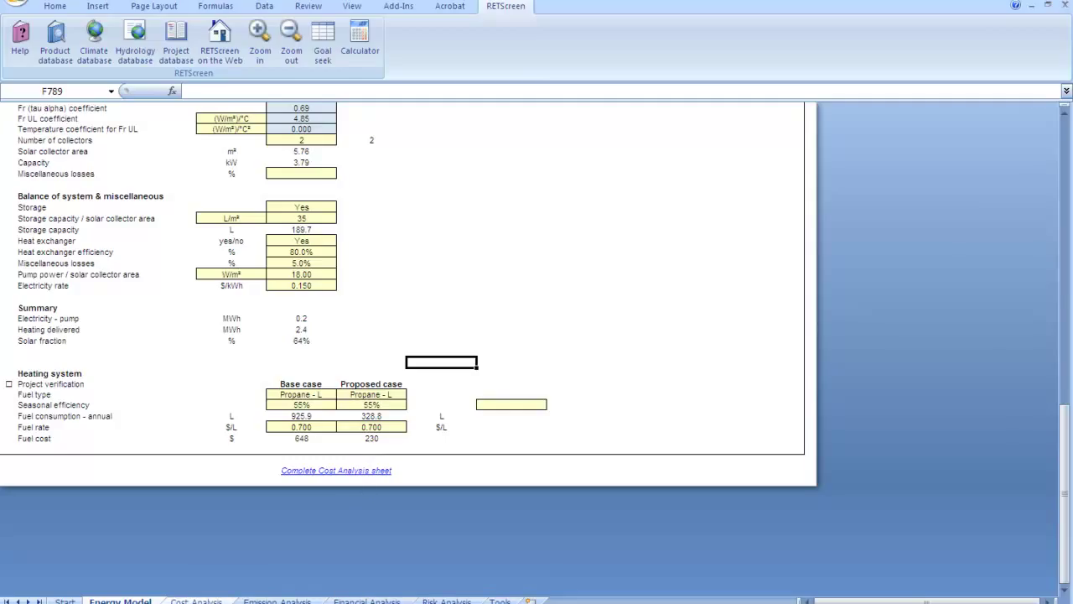
# Step: Go through the Cost Analysis sheet to the Financial Analysis sheet
pyautogui.click(207, 600)
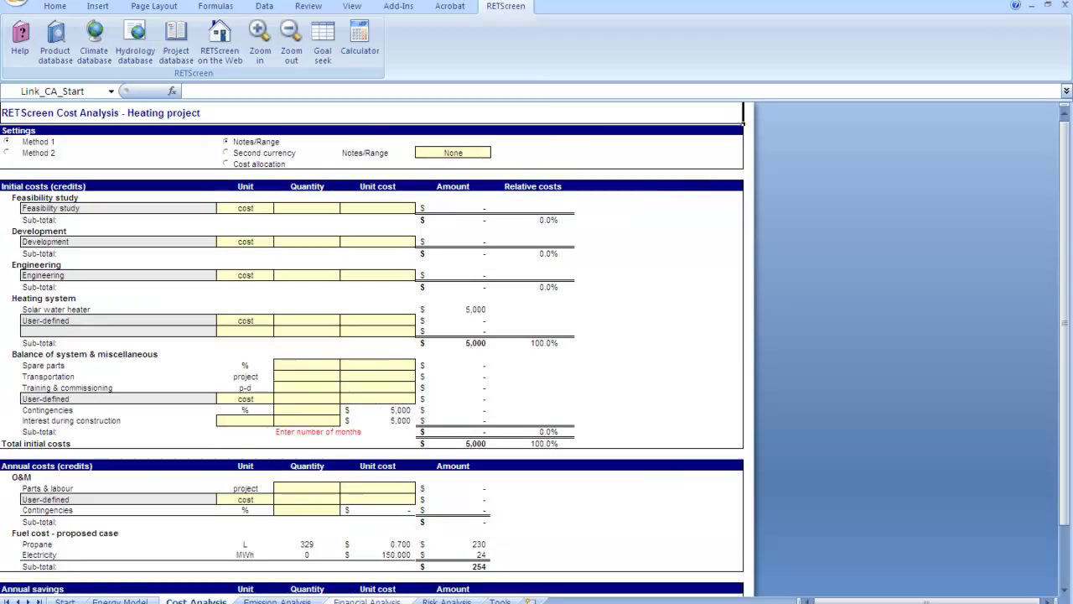
pyautogui.click(366, 601)
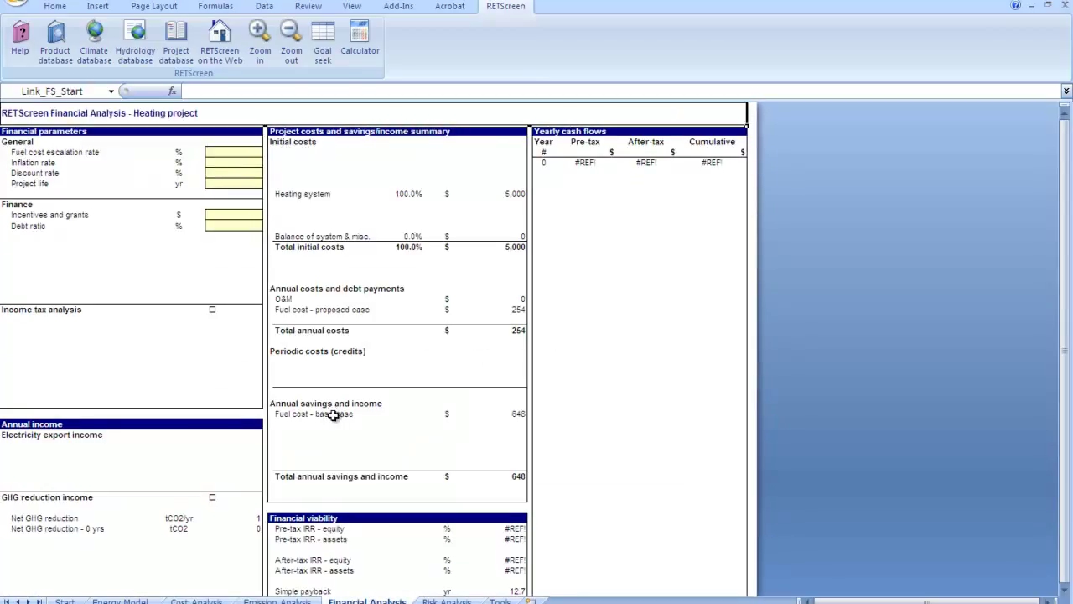
# Step: Enter 3.5% in D5 for fuel cost escalation and 20 years in D8 for project life
pyautogui.click(231, 153)
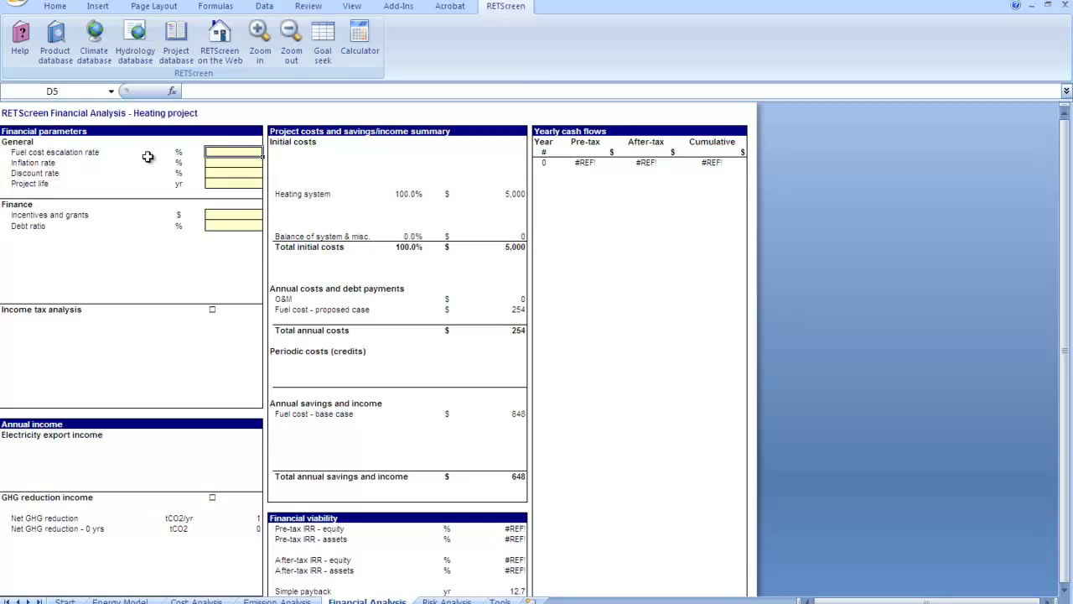
pyautogui.write('3.5%')
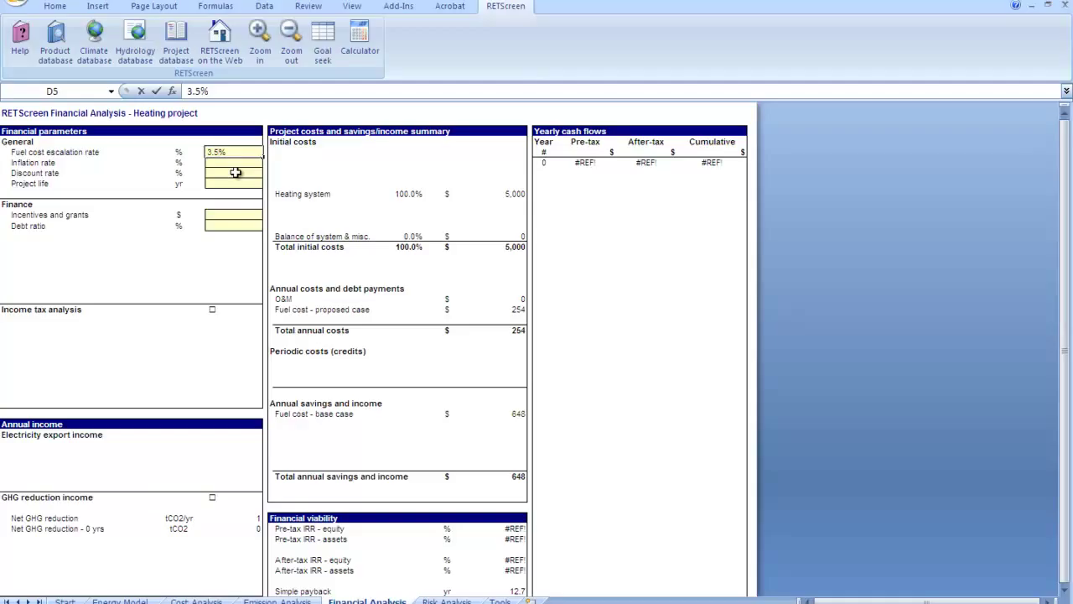
pyautogui.click(236, 183)
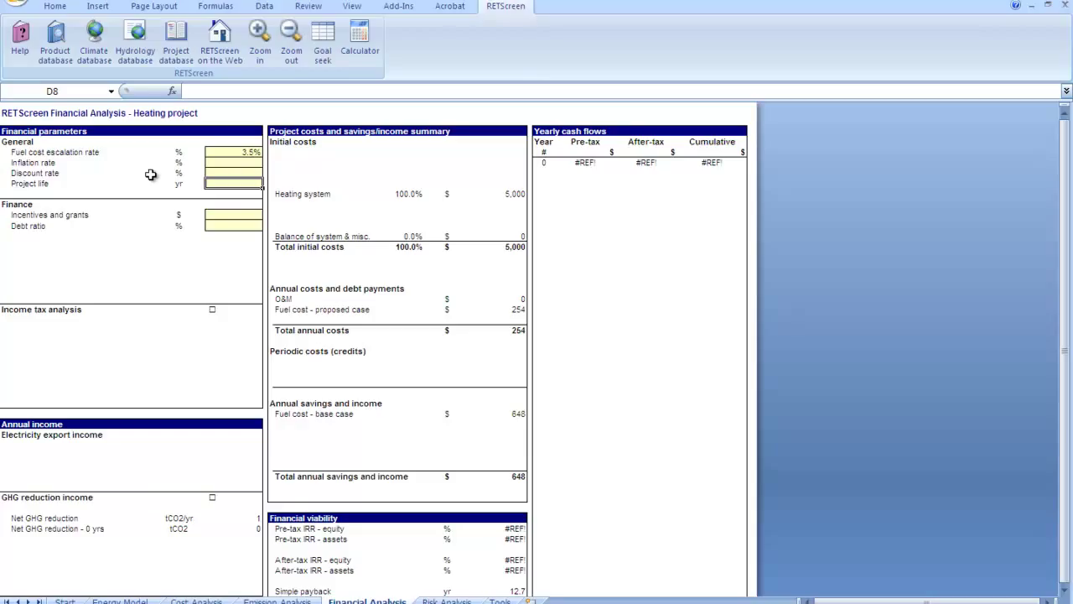
pyautogui.write('20')
pyautogui.click(206, 195)
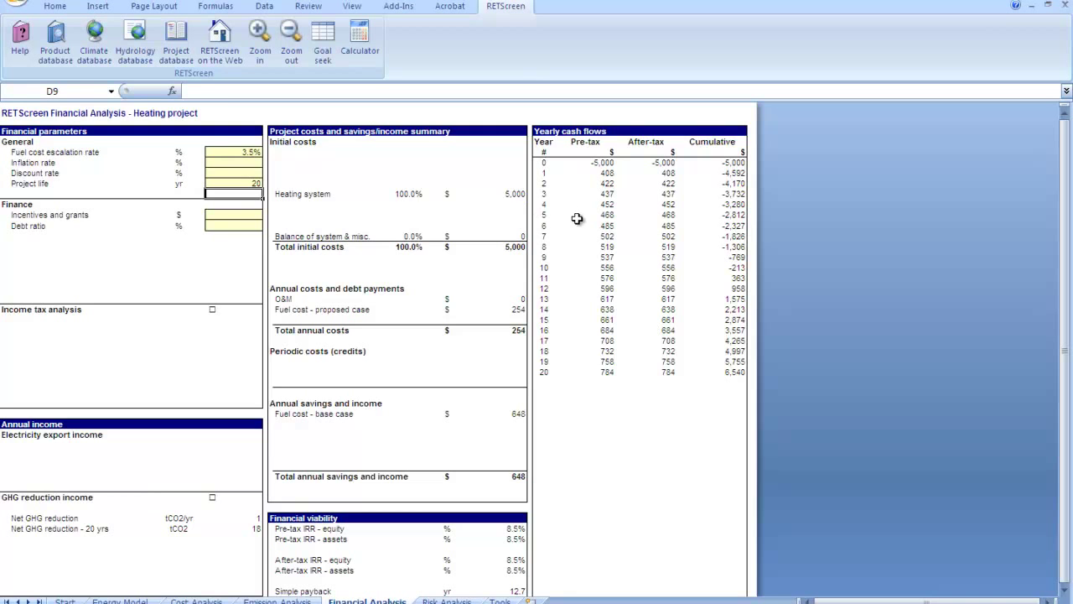
pyautogui.scroll(-1, 591, 263)
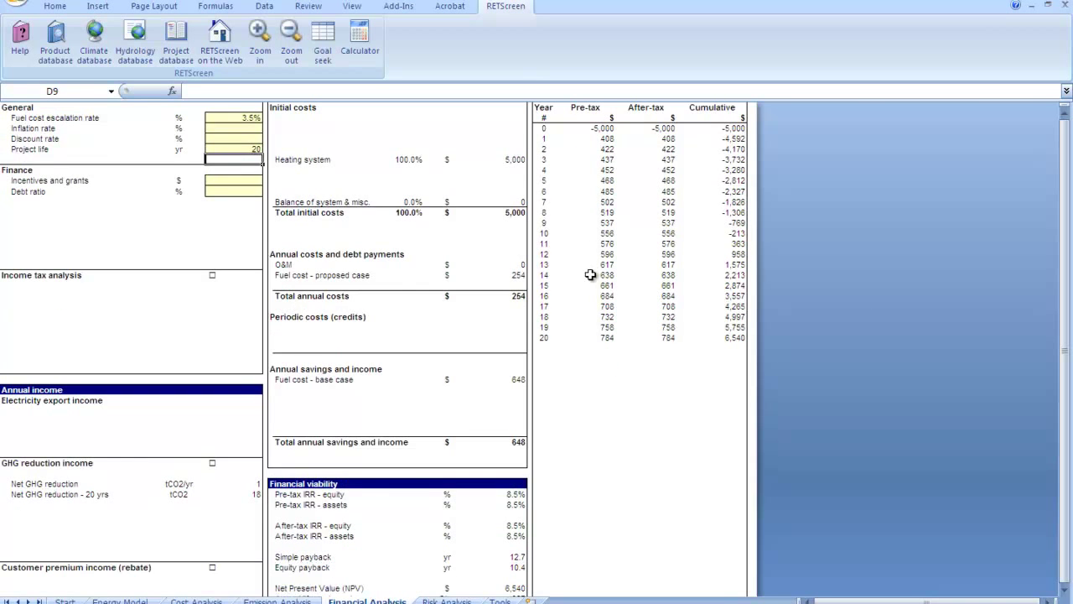
pyautogui.scroll(-10, 590, 285)
pyautogui.scroll(-1, 589, 311)
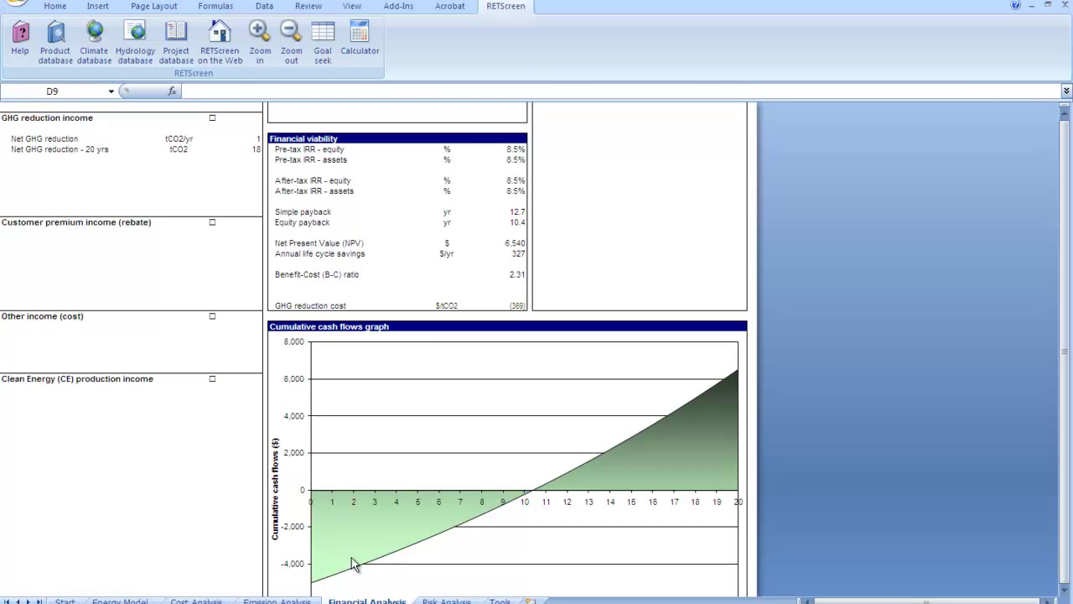
pyautogui.scroll(-2, 336, 536)
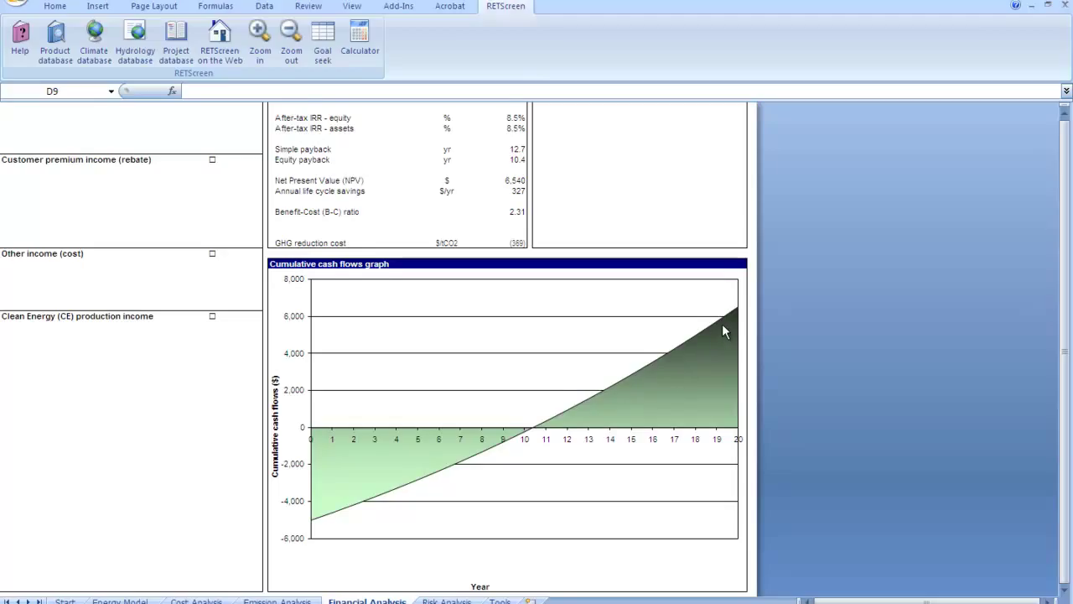
pyautogui.scroll(1, 512, 342)
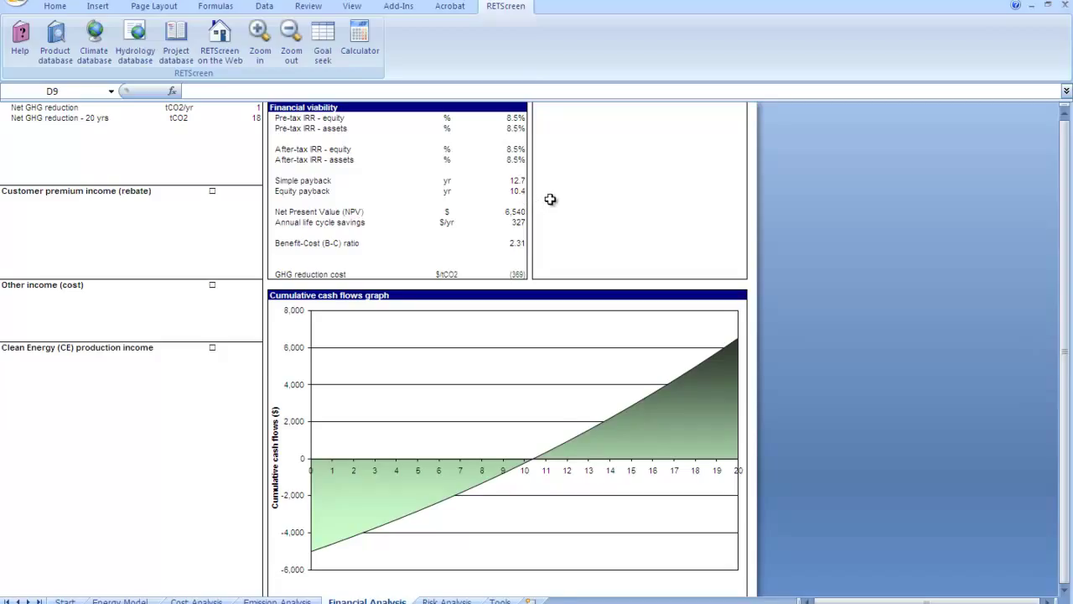
pyautogui.scroll(1, 551, 197)
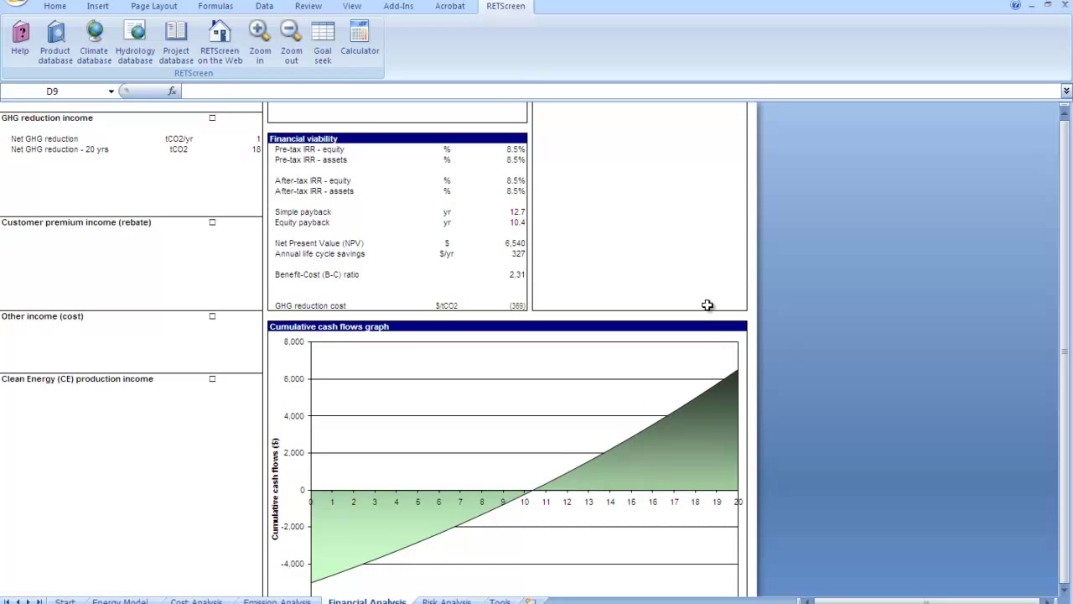
pyautogui.scroll(2, 707, 305)
pyautogui.scroll(8, 708, 305)
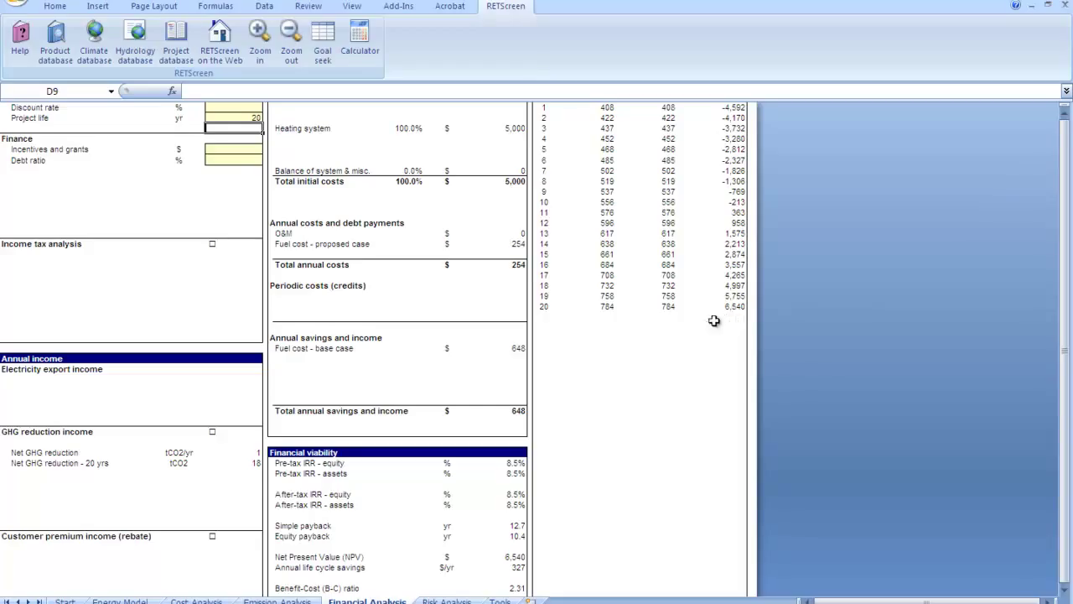
# Step: Scroll to review payback, life cycle savings, benefit-cost ratio and the cumulative cash flows graph
pyautogui.scroll(-3, 709, 337)
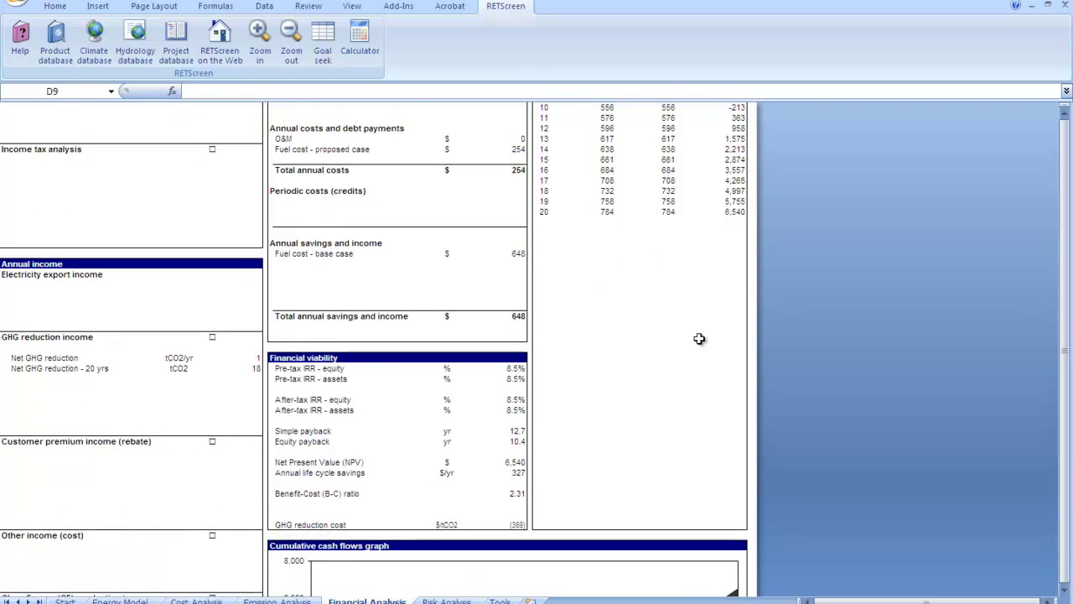
pyautogui.scroll(-5, 666, 450)
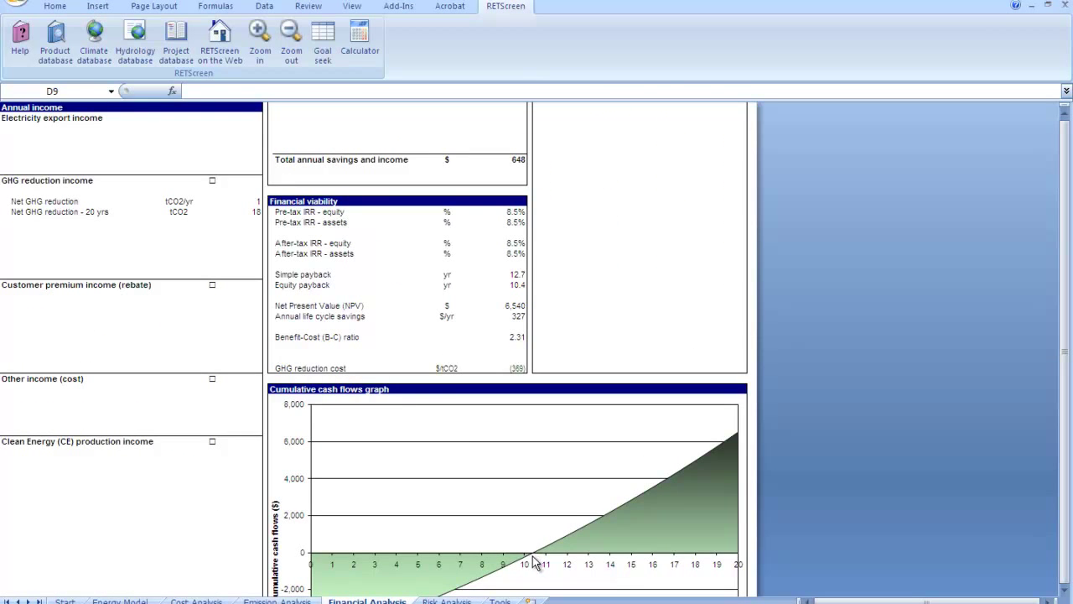
pyautogui.scroll(4, 695, 282)
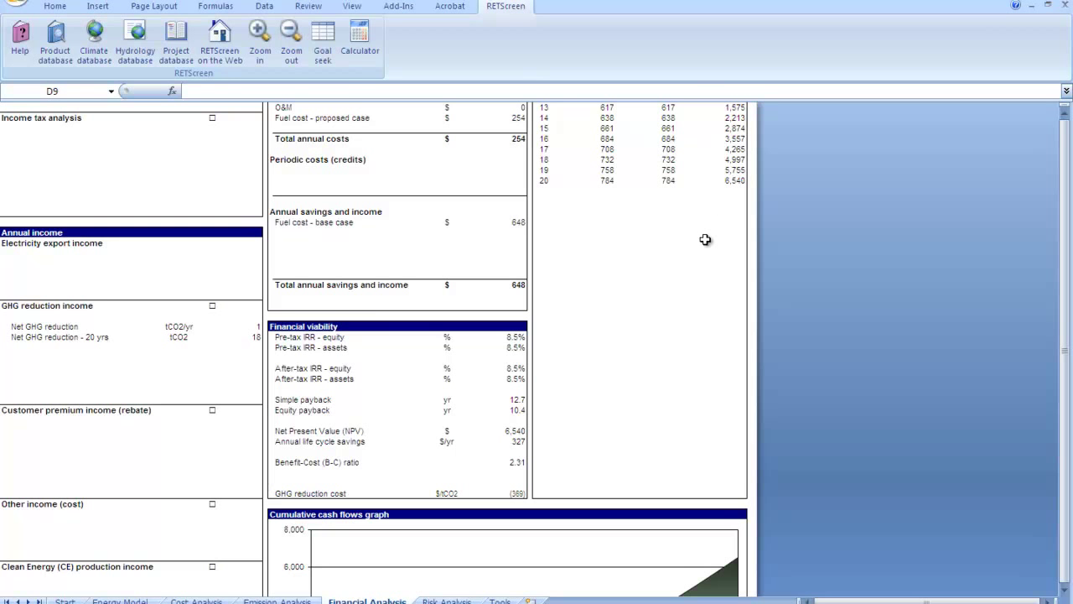
pyautogui.scroll(-4, 705, 241)
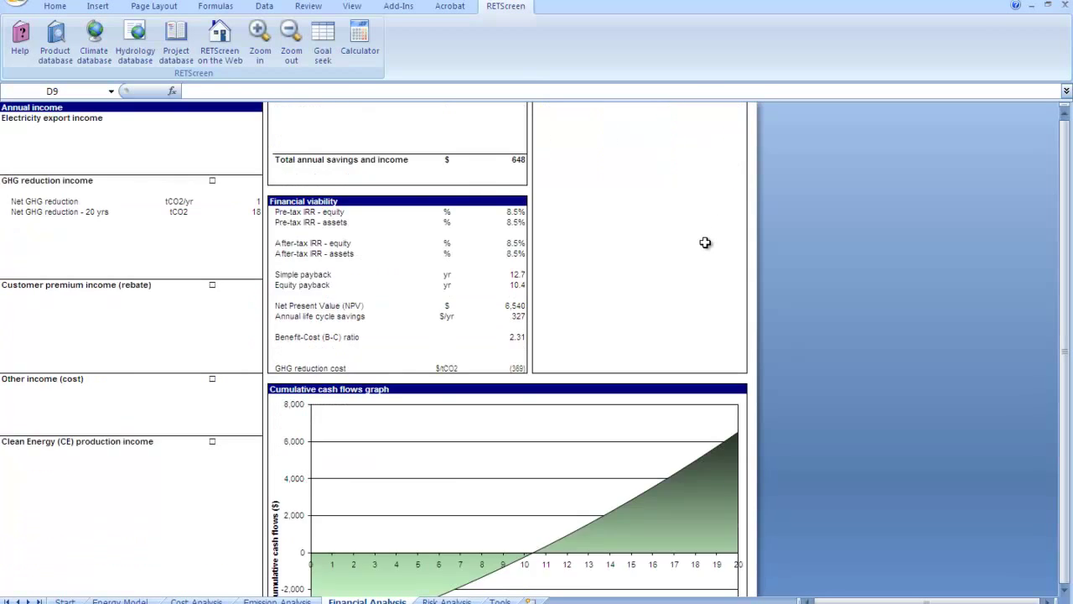
pyautogui.scroll(-1, 705, 242)
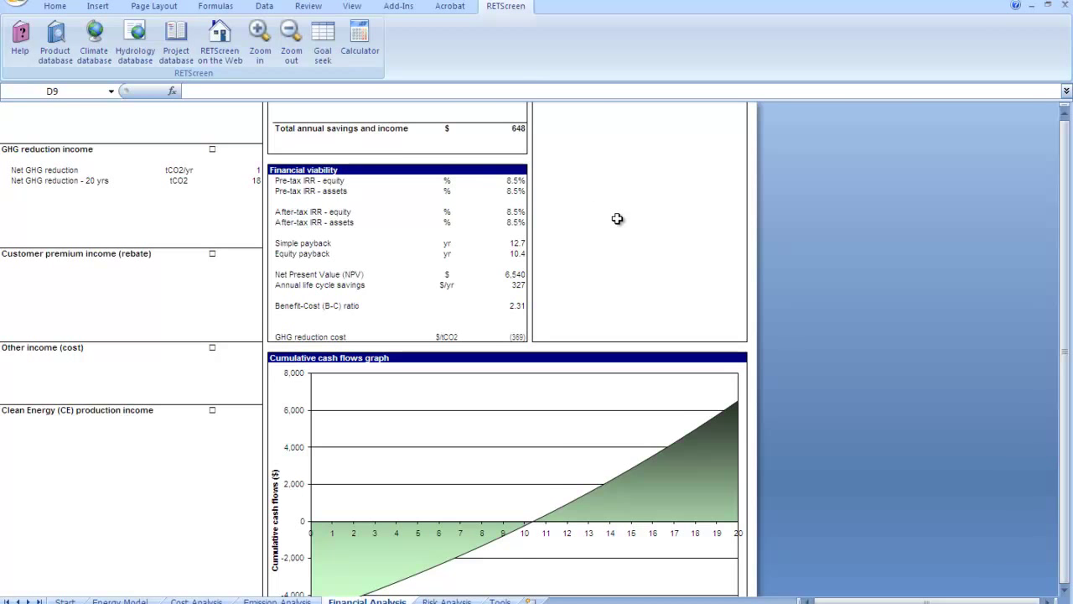
pyautogui.scroll(5, 615, 219)
pyautogui.scroll(6, 603, 220)
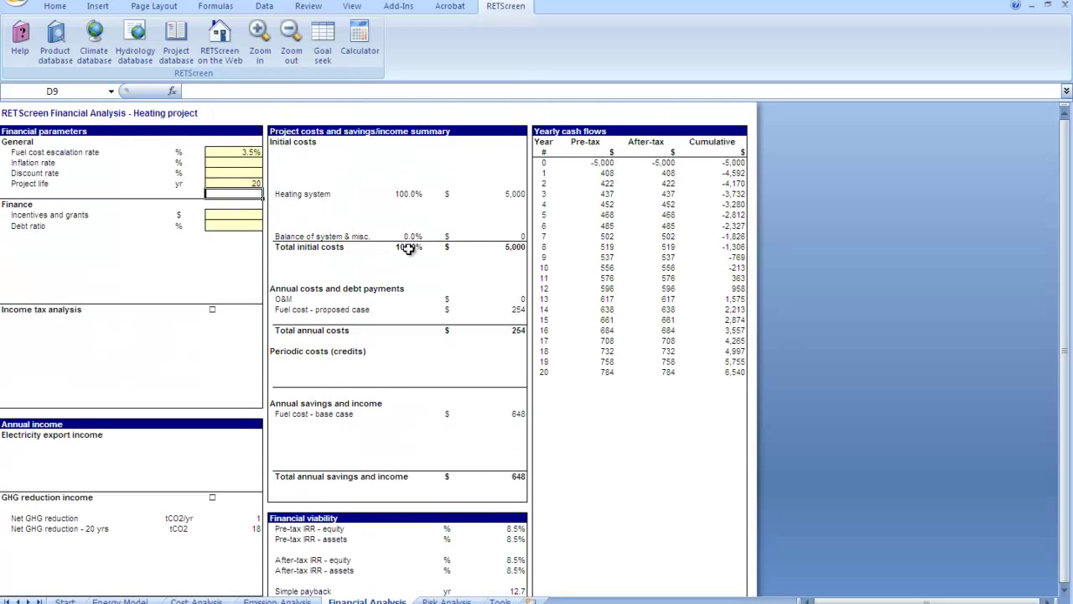
pyautogui.scroll(-7, 408, 248)
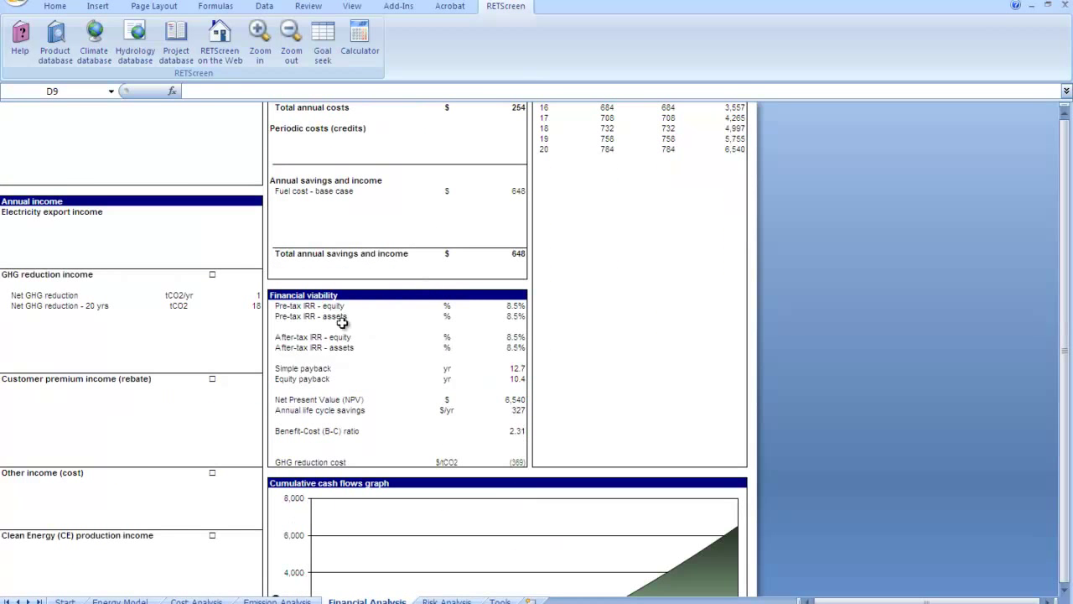